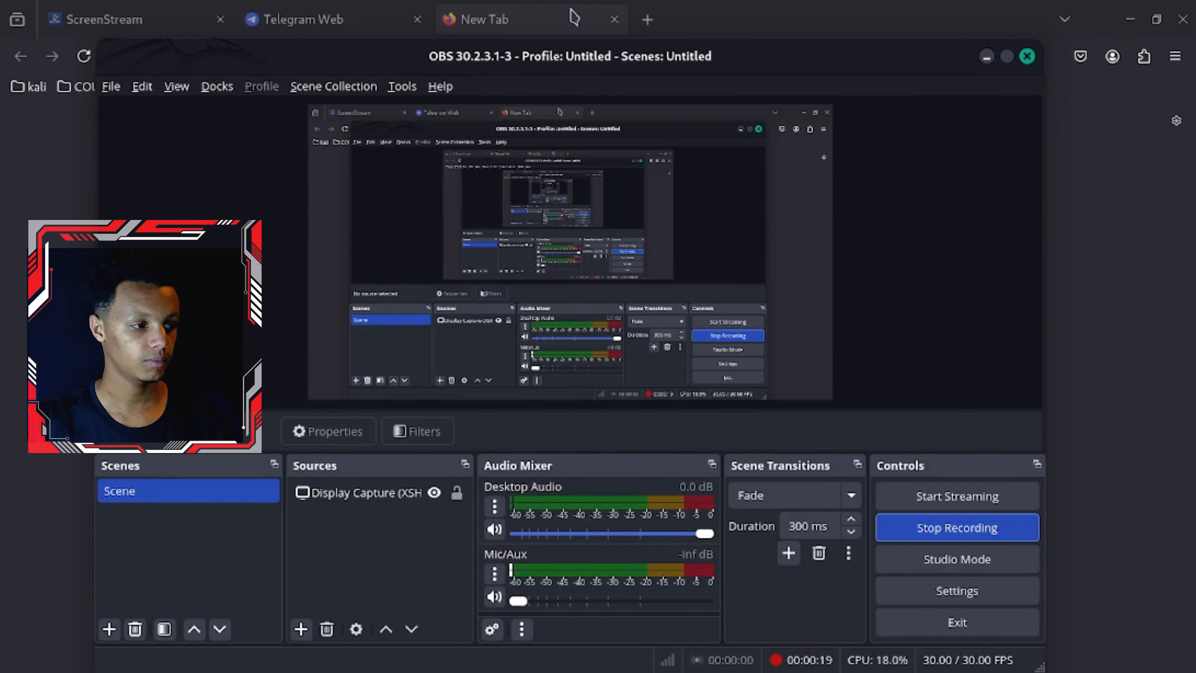
Search the web for "suno ai" in the new tab and open the Suno website from the results.
{"action": "left_click", "coordinate": [574, 18]}
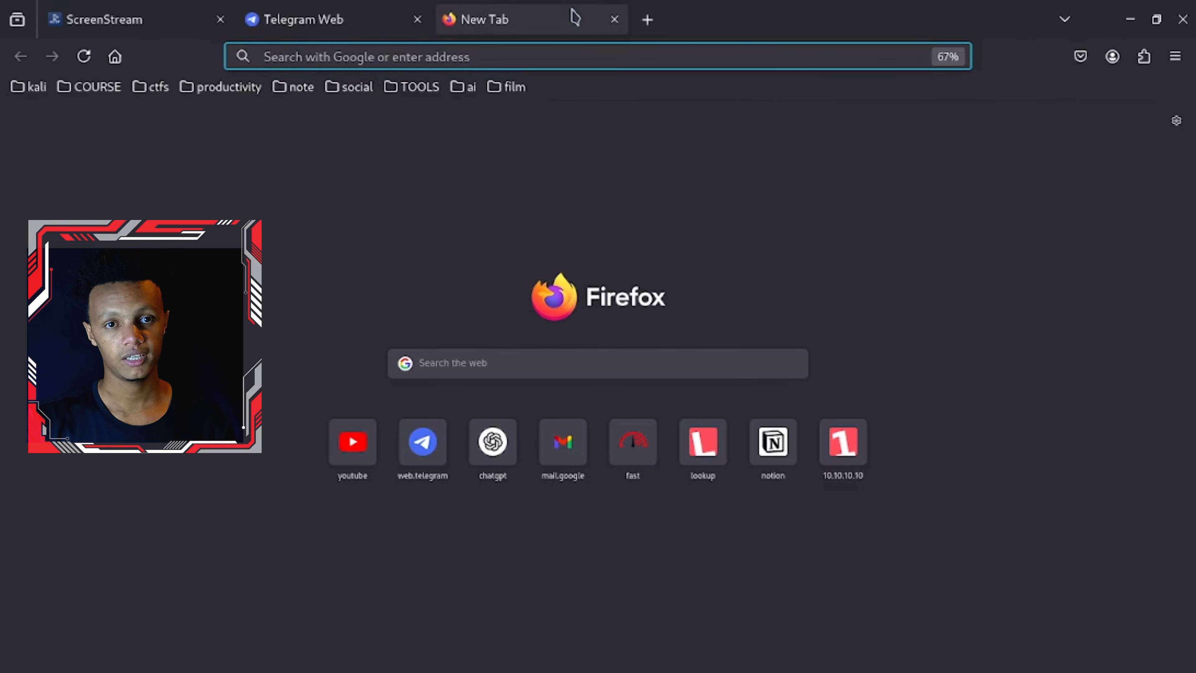
{"action": "type", "text": "sun"}
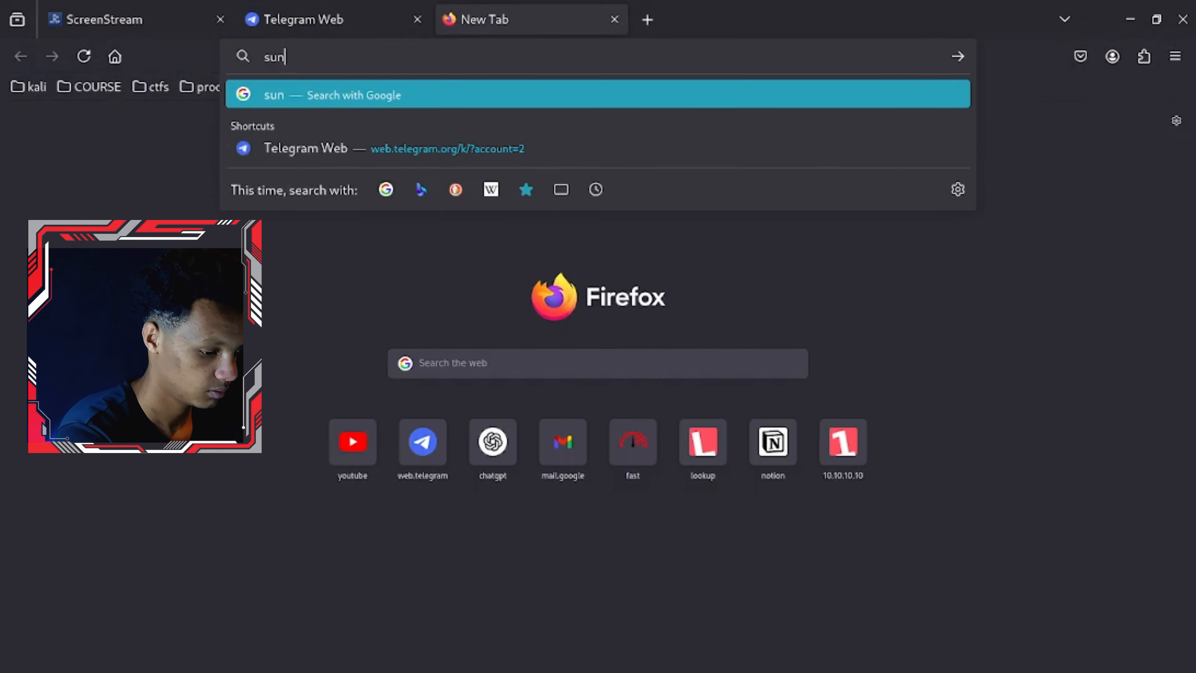
{"action": "type", "text": "o ai"}
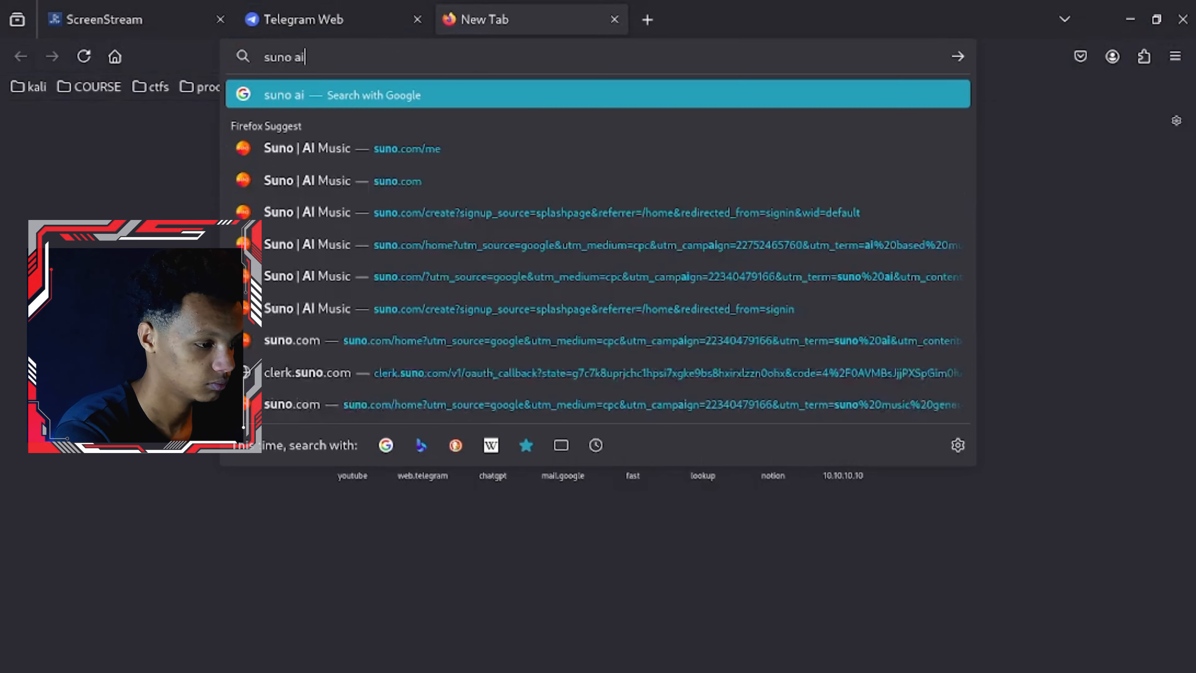
{"action": "key", "text": "Return"}
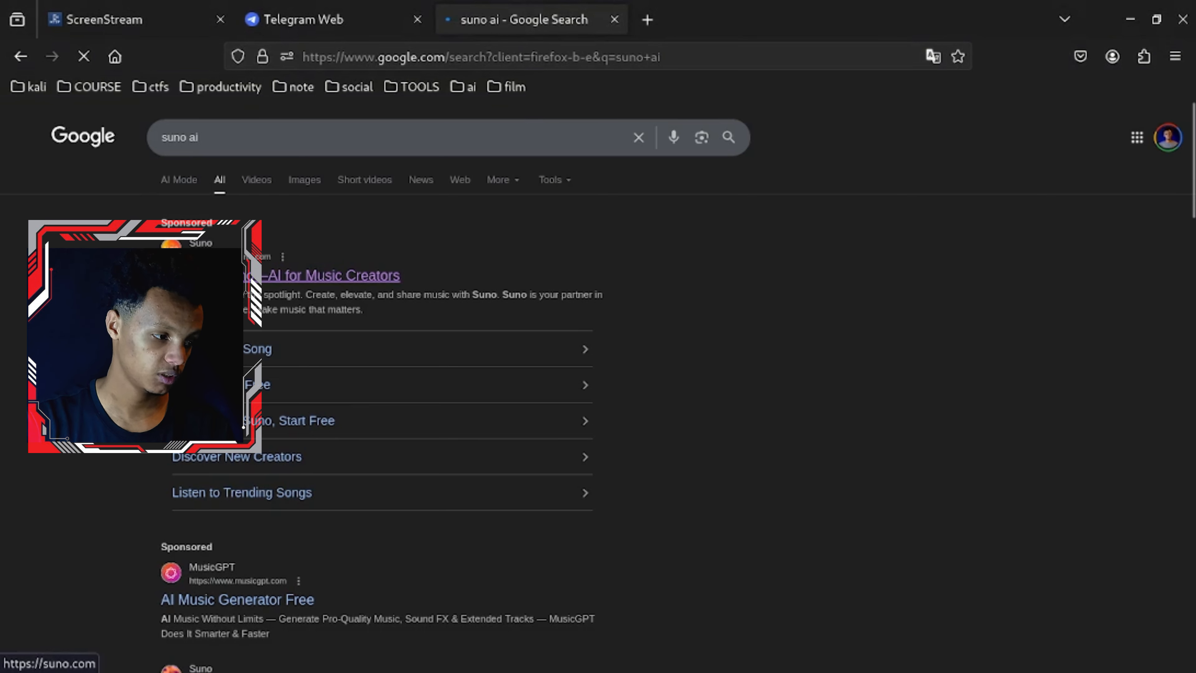
{"action": "left_click", "coordinate": [282, 275]}
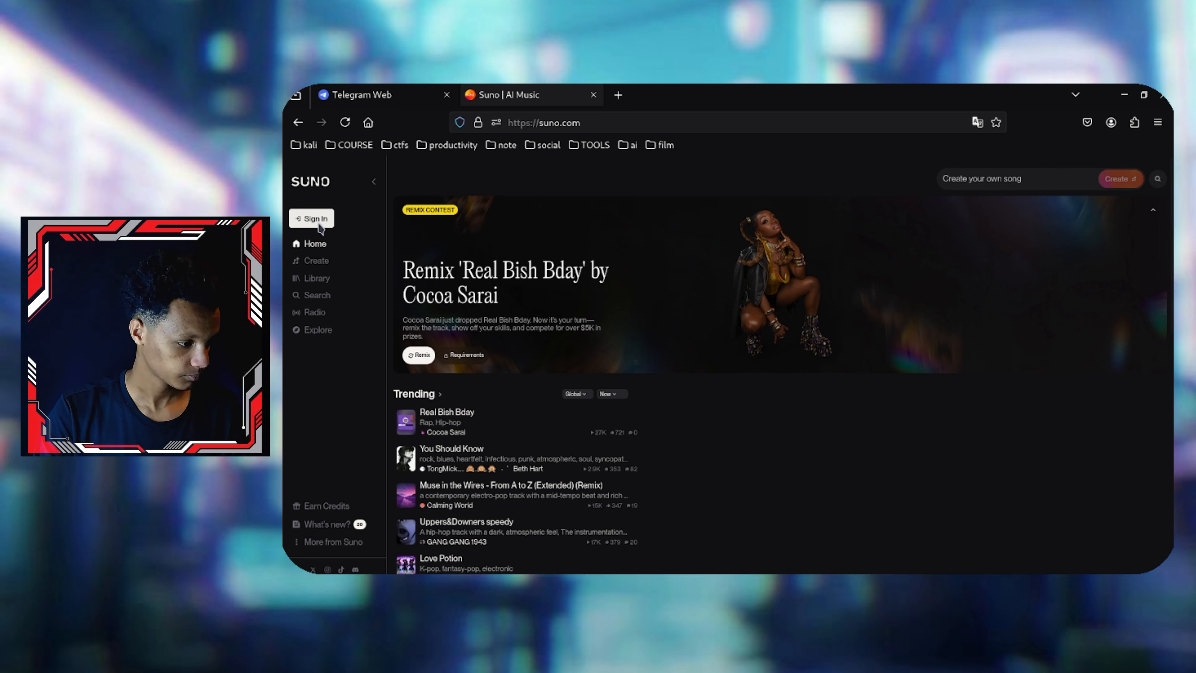
Sign in to Suno with a Google account and look over the home page.
{"action": "left_click", "coordinate": [318, 221]}
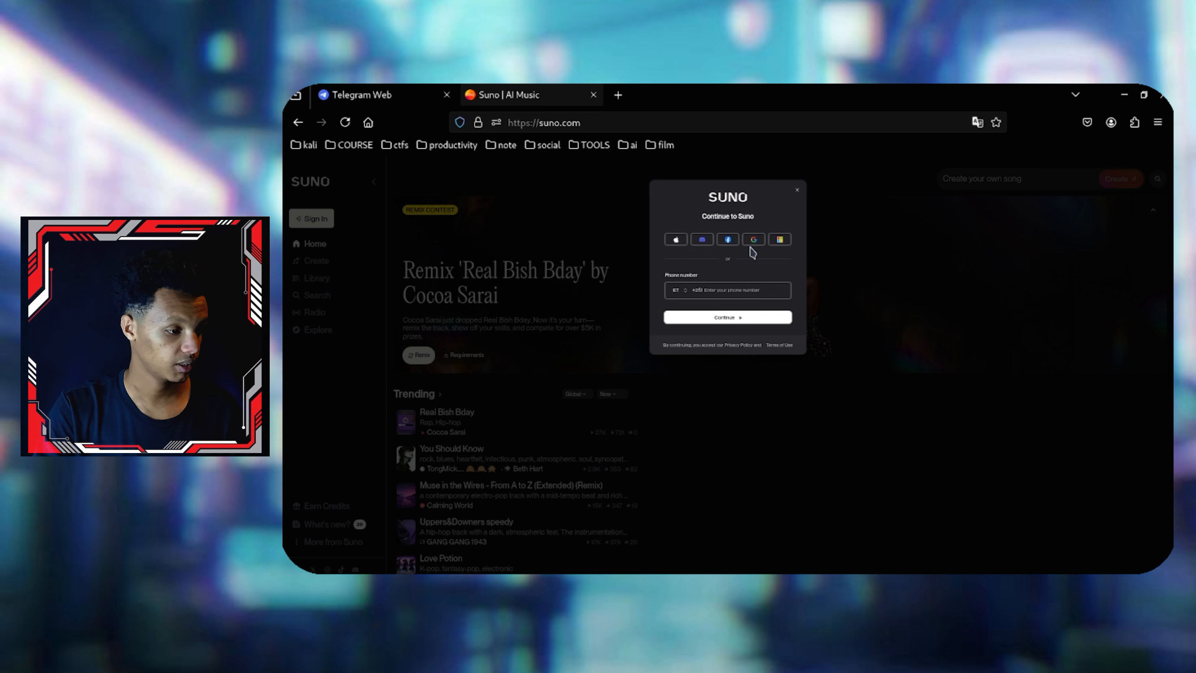
{"action": "left_click", "coordinate": [754, 240]}
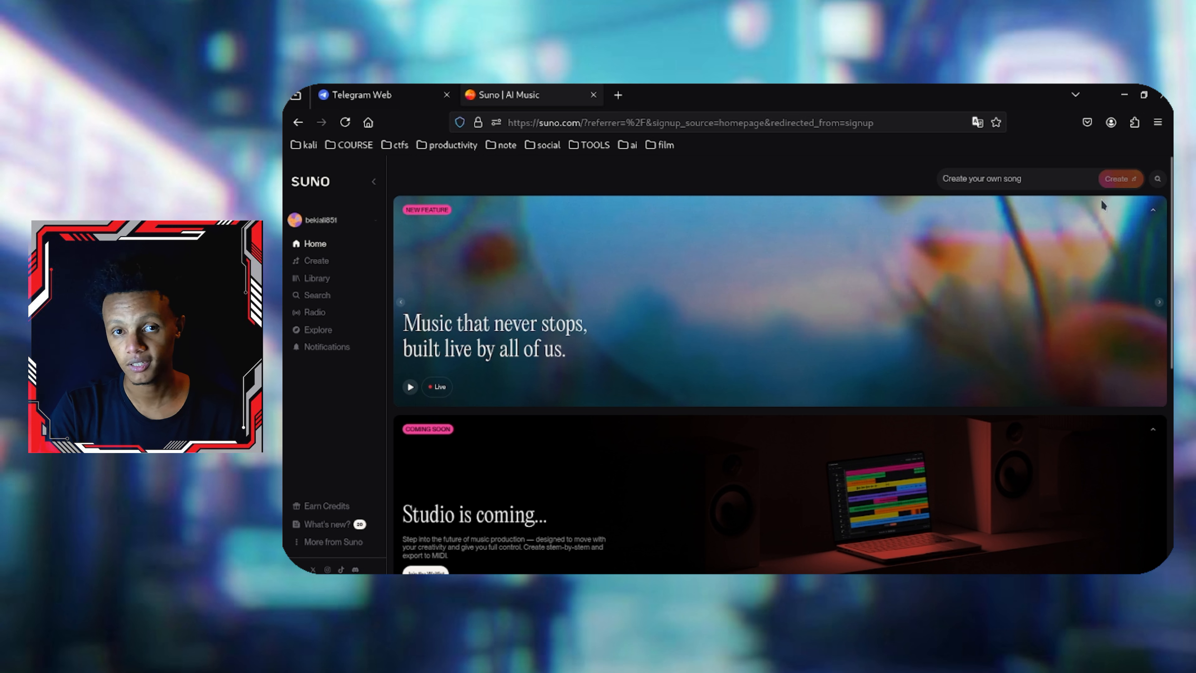
{"action": "scroll", "coordinate": [1079, 240], "scroll_direction": "down", "scroll_amount": 5}
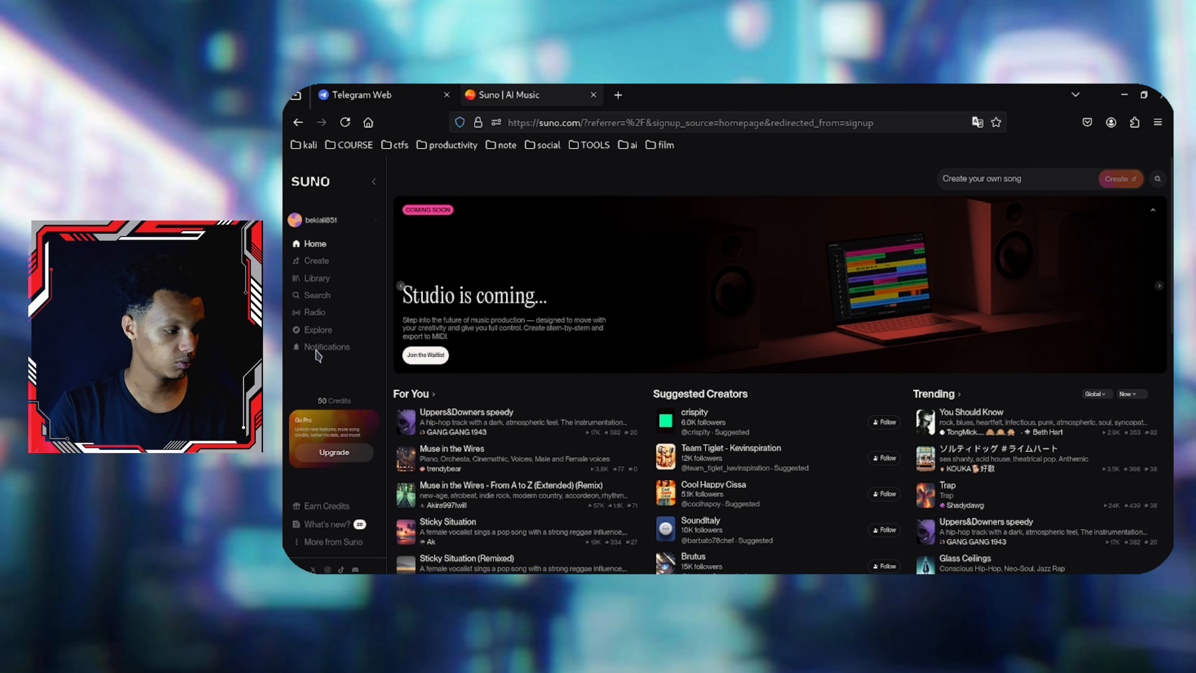
Open the song creation page and choose Drill, Lo-Fi, Electronic, Jazz and Country as preferred genres in the welcome setup.
{"action": "left_click", "coordinate": [319, 268]}
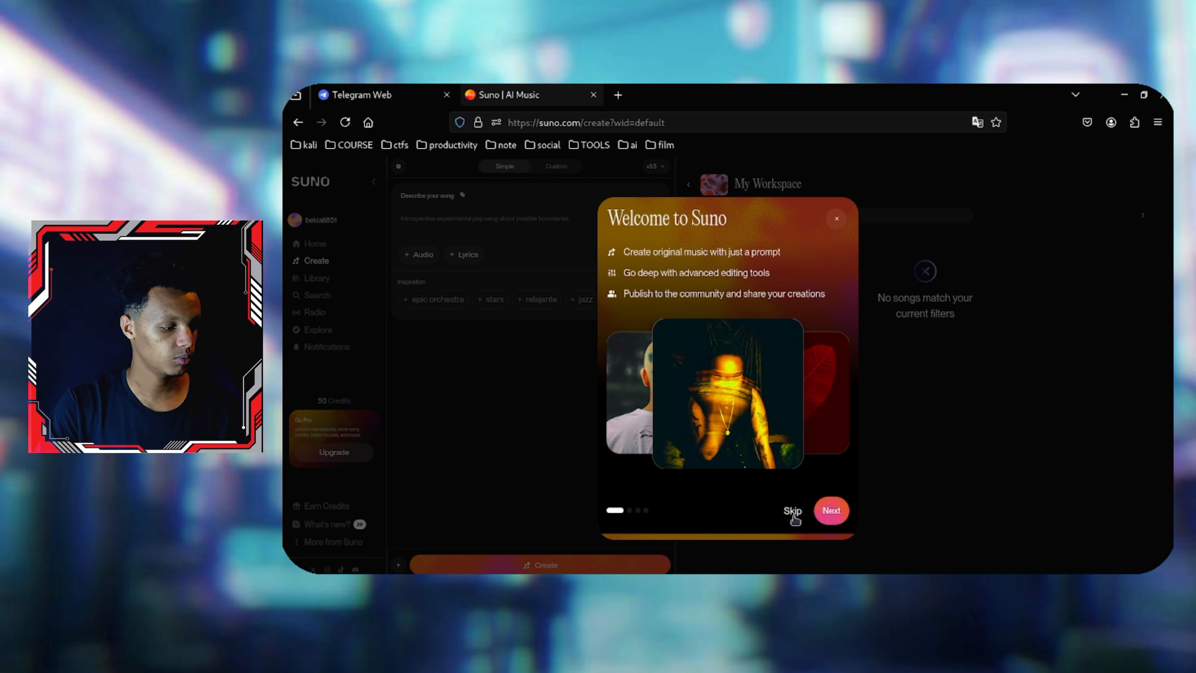
{"action": "left_click", "coordinate": [823, 512]}
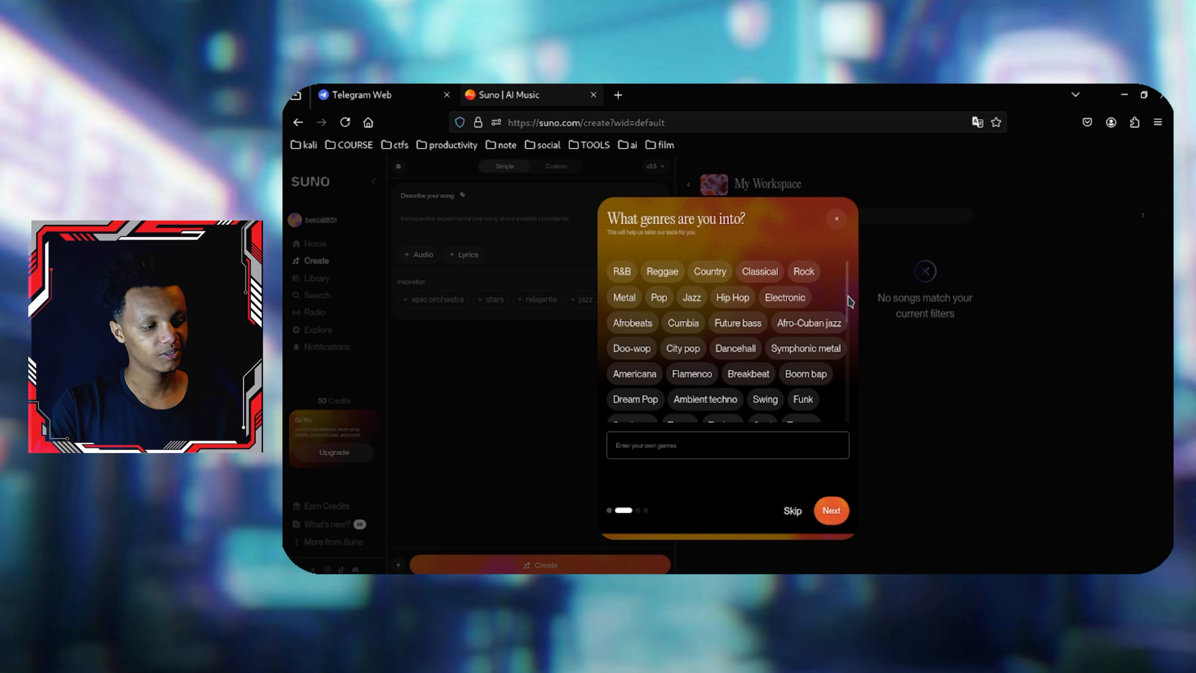
{"action": "left_click_drag", "start_coordinate": [847, 304], "coordinate": [869, 400]}
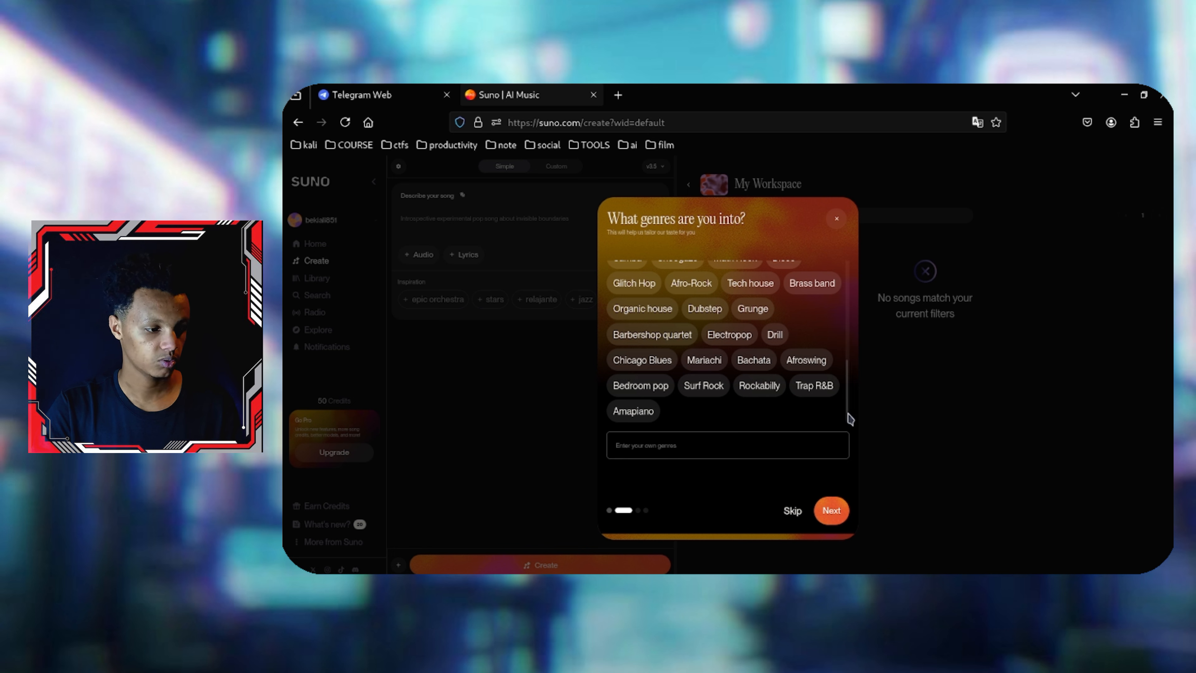
{"action": "scroll", "coordinate": [843, 389], "scroll_direction": "up", "scroll_amount": 3}
{"action": "scroll", "coordinate": [842, 388], "scroll_direction": "down", "scroll_amount": 1}
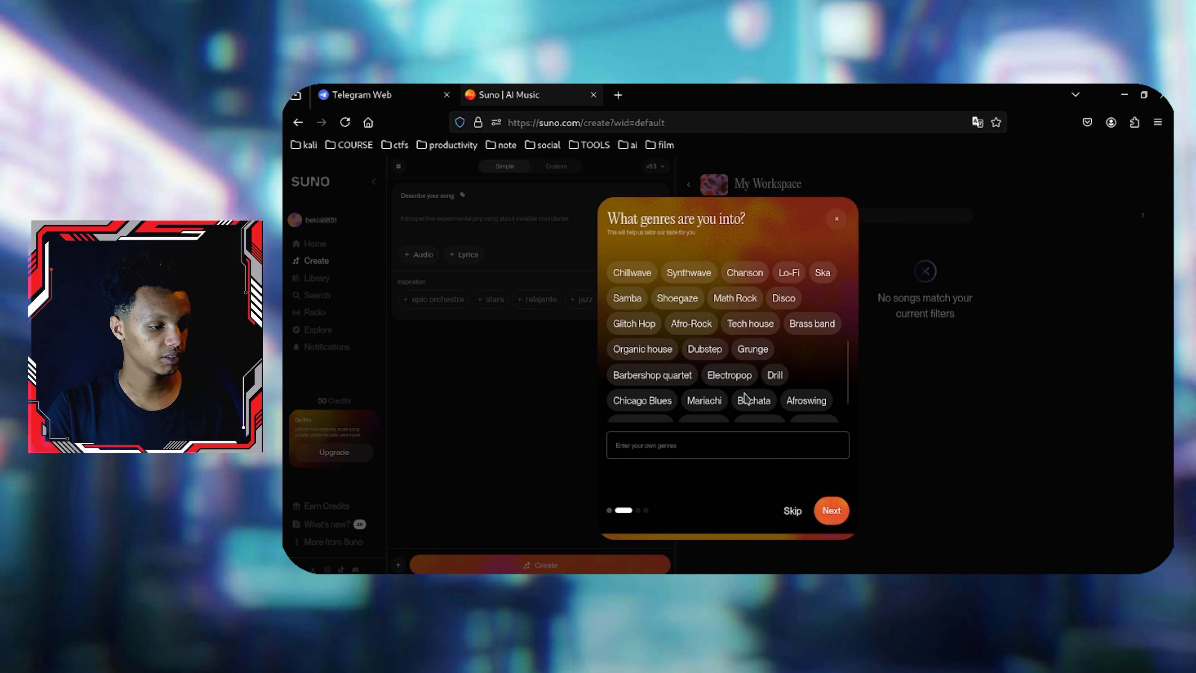
{"action": "left_click", "coordinate": [776, 379]}
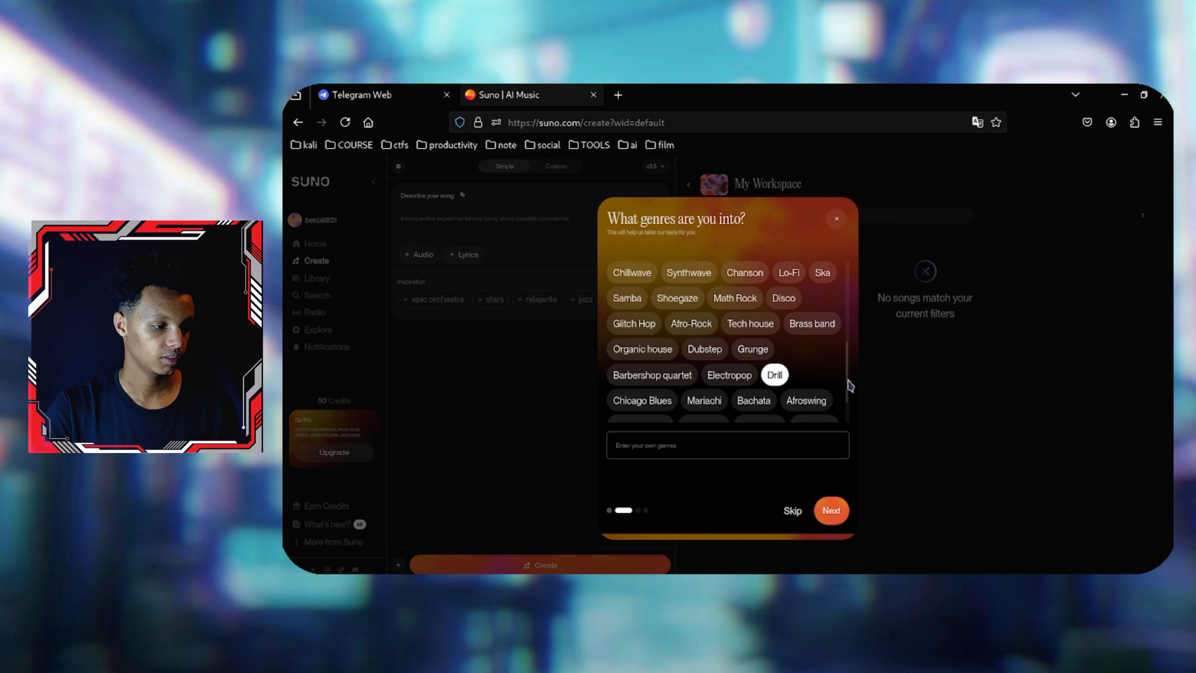
{"action": "scroll", "coordinate": [846, 373], "scroll_direction": "up", "scroll_amount": 3}
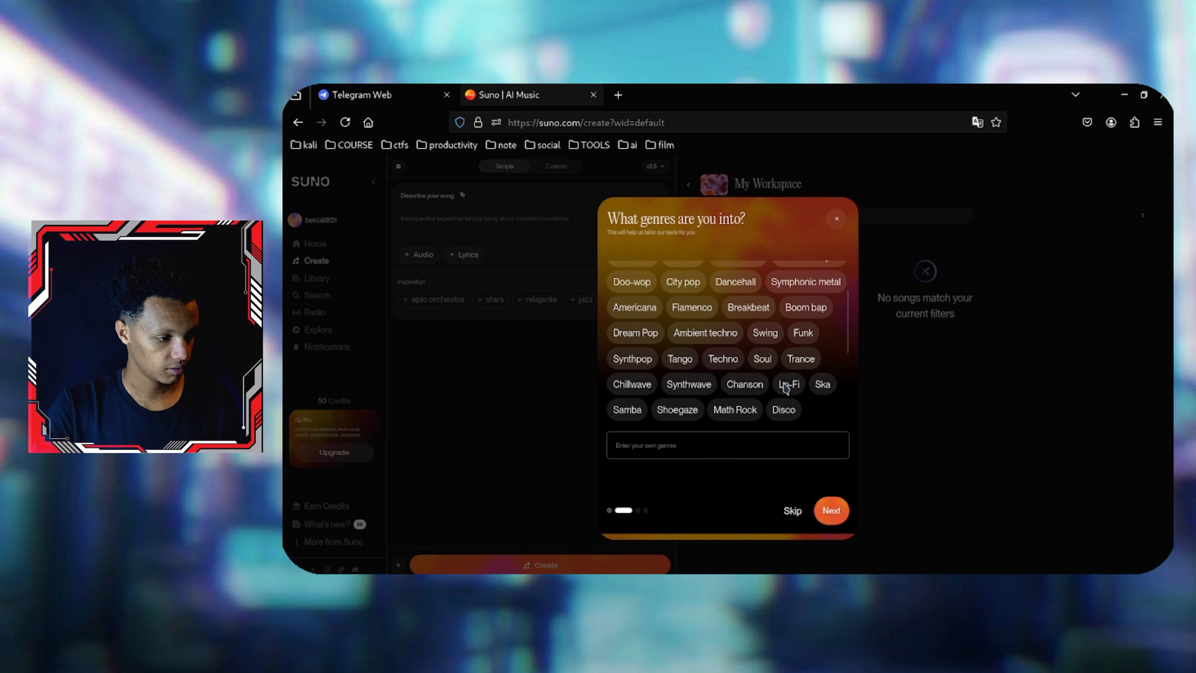
{"action": "left_click", "coordinate": [787, 386]}
{"action": "scroll", "coordinate": [847, 339], "scroll_direction": "up", "scroll_amount": 3}
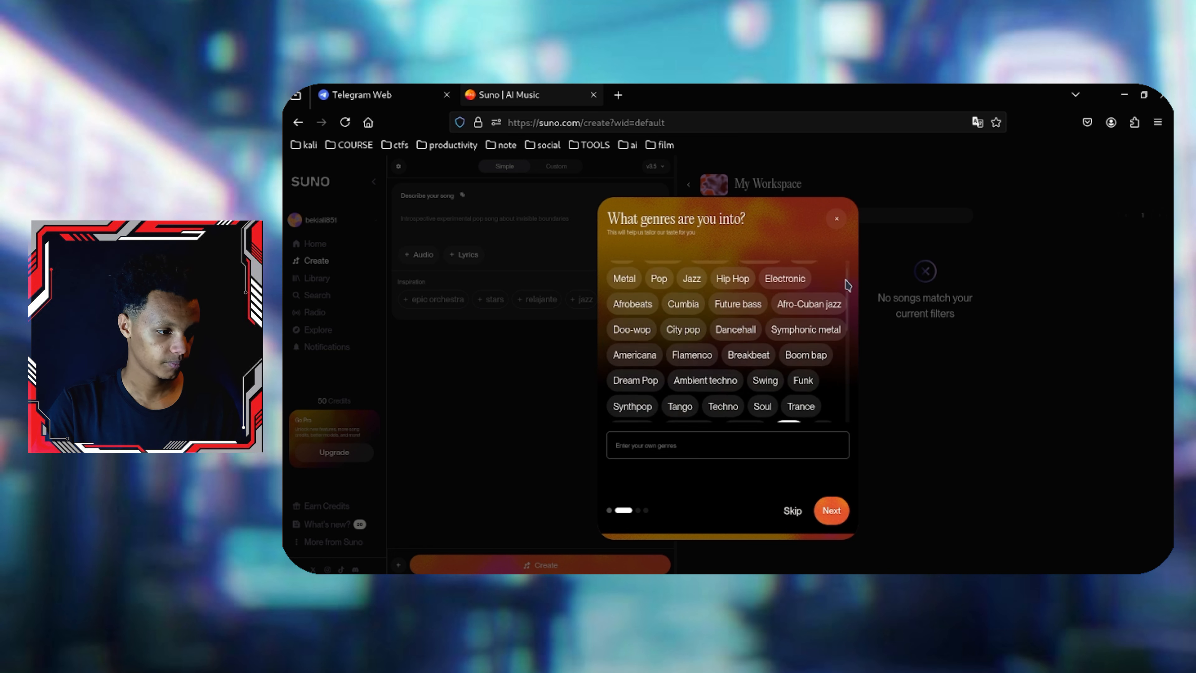
{"action": "left_click", "coordinate": [786, 301]}
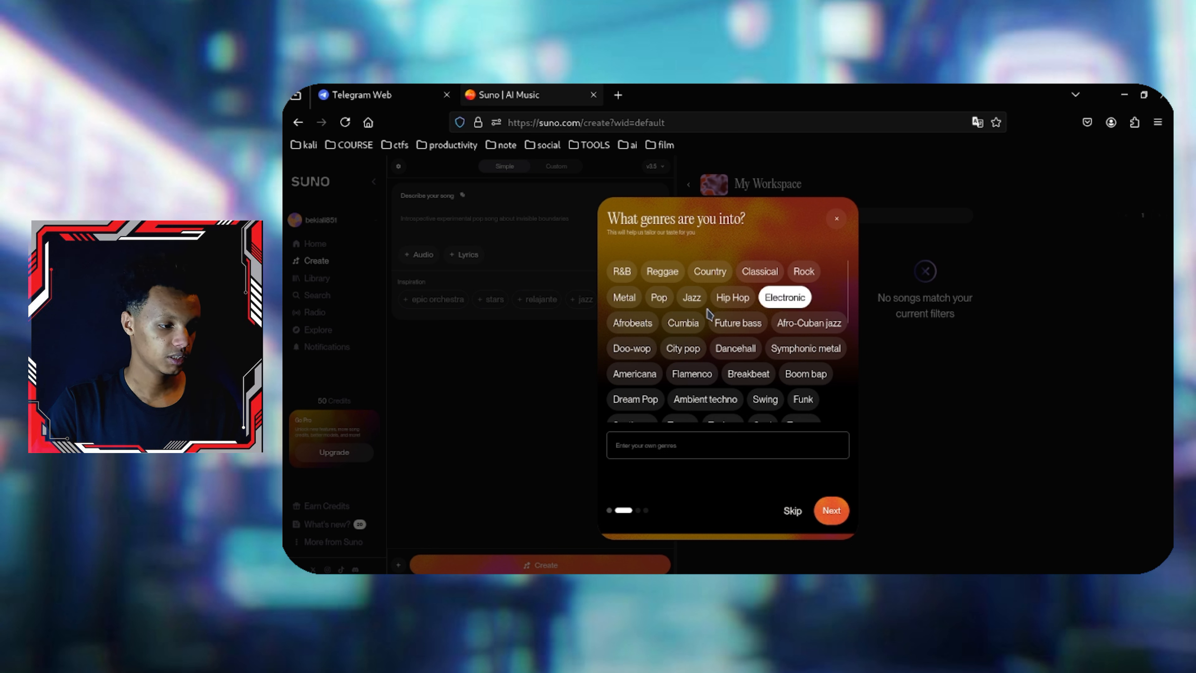
{"action": "left_click", "coordinate": [681, 301]}
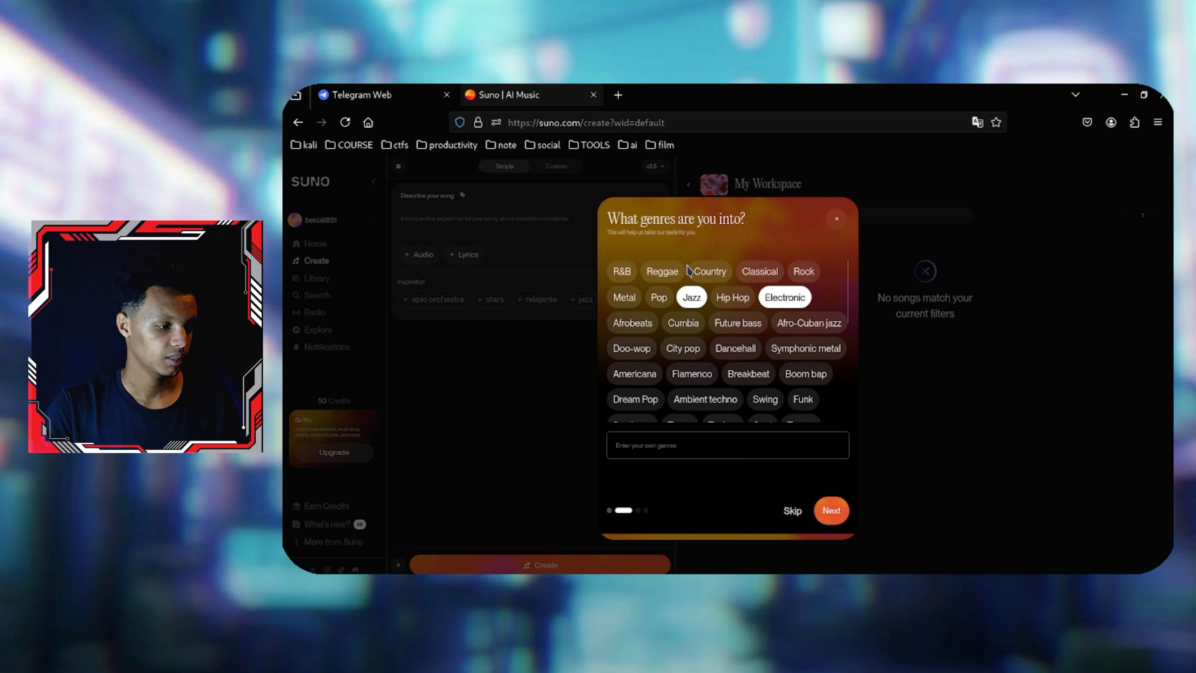
{"action": "left_click", "coordinate": [708, 278]}
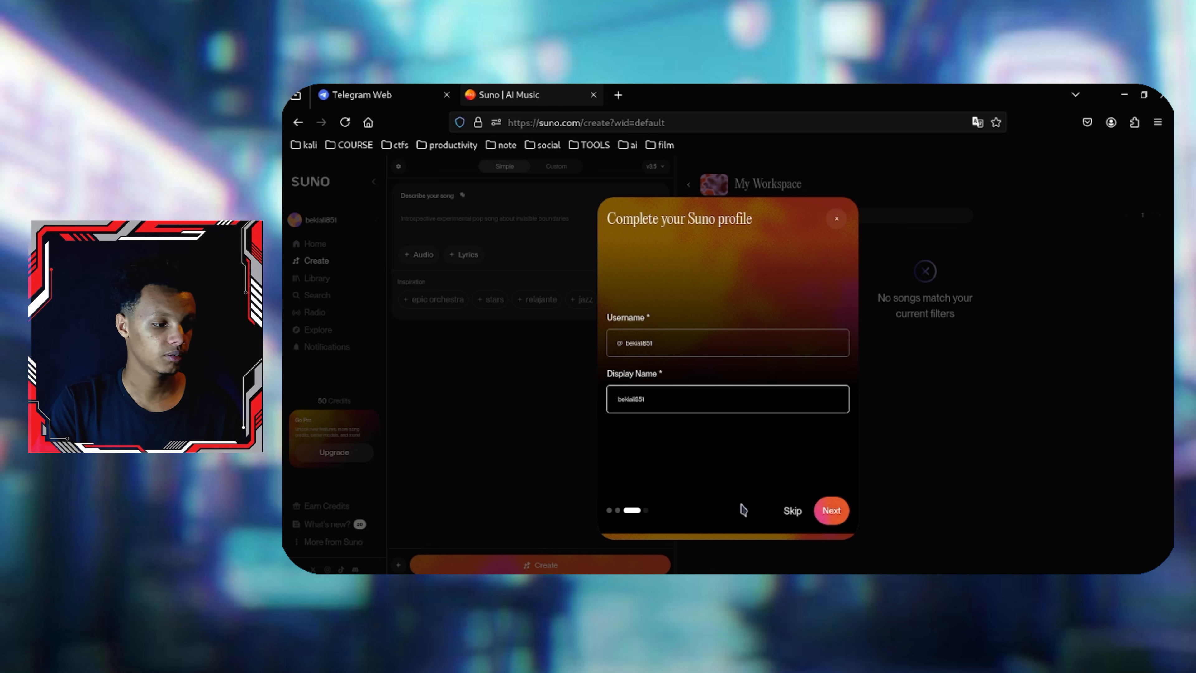
Skip the profile and birthday questions, and dismiss the profile reminder and the welcome dialog.
{"action": "left_click", "coordinate": [793, 511]}
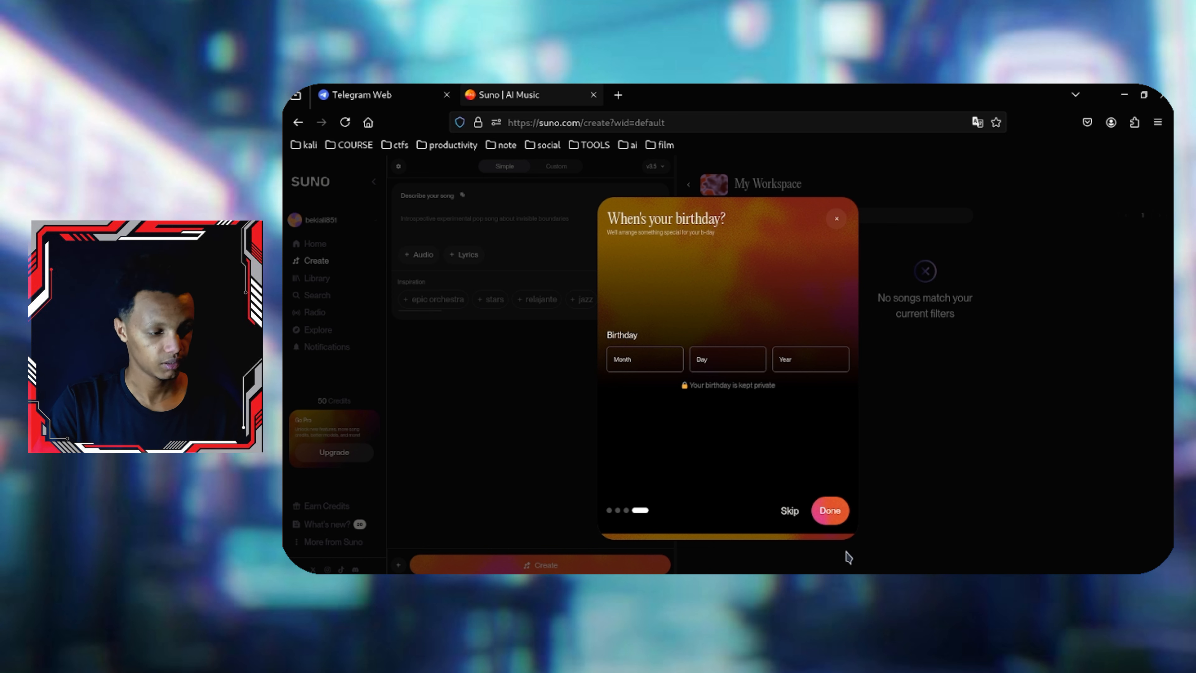
{"action": "left_click", "coordinate": [788, 518]}
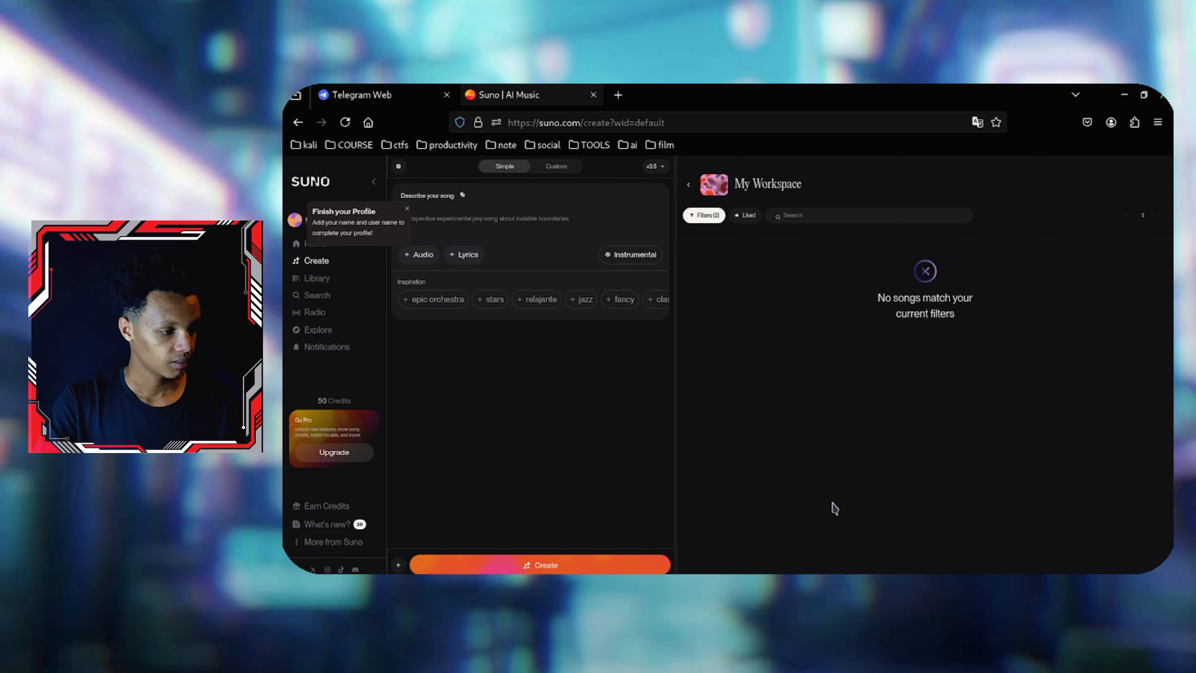
{"action": "left_click", "coordinate": [406, 211]}
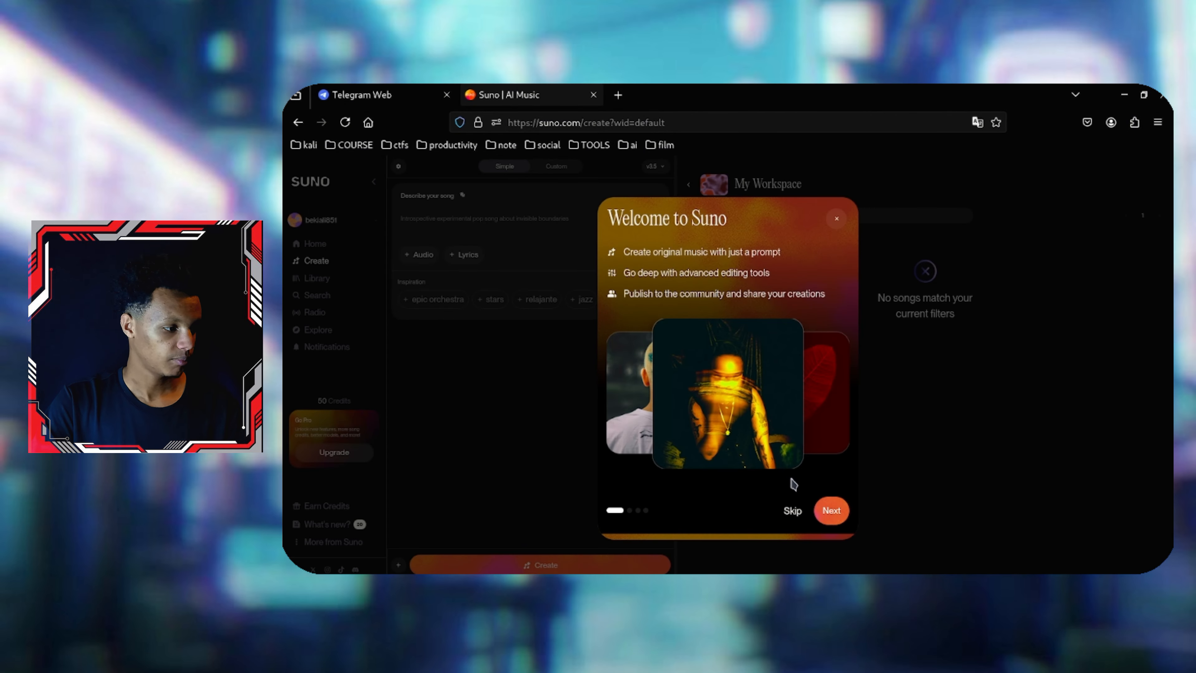
{"action": "left_click", "coordinate": [835, 219]}
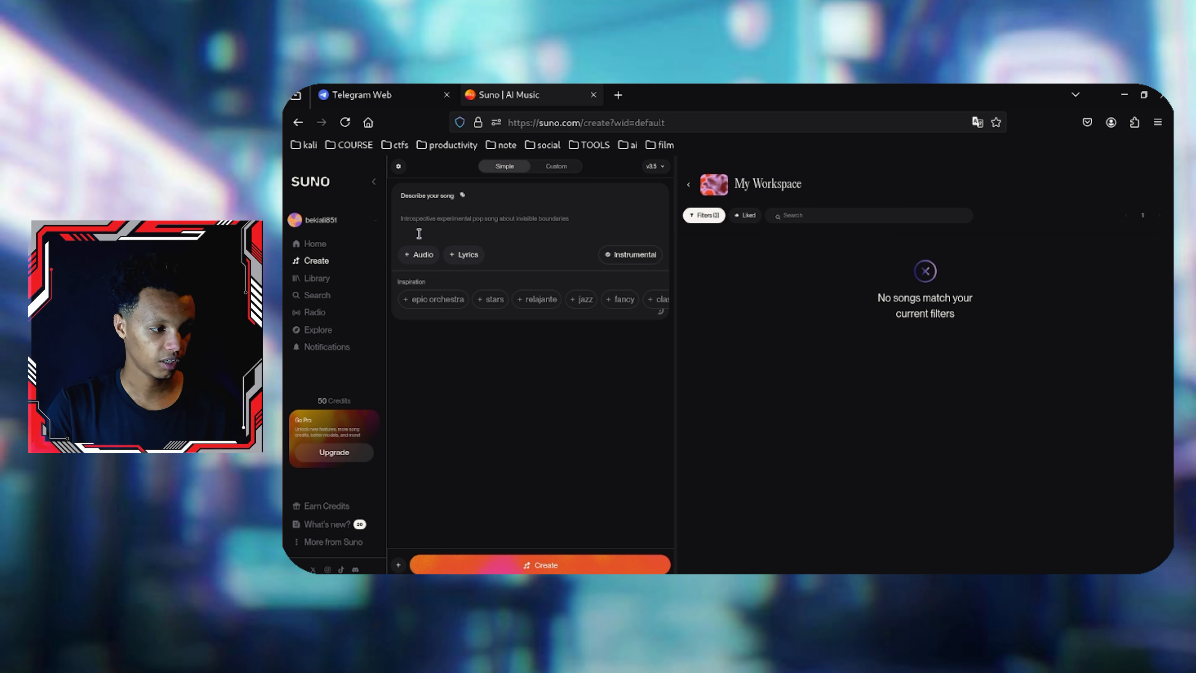
Try the "epic orchestra" inspiration tag as the song description, browse the other tags and clear the description.
{"action": "left_click", "coordinate": [484, 229]}
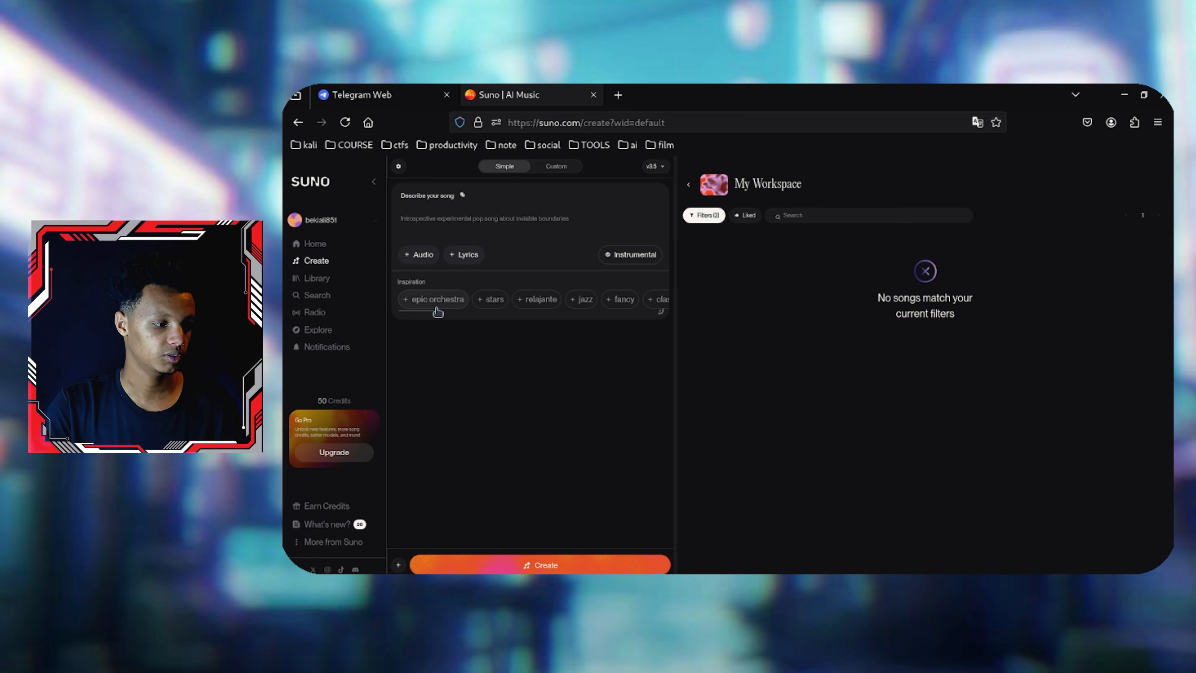
{"action": "left_click", "coordinate": [452, 305]}
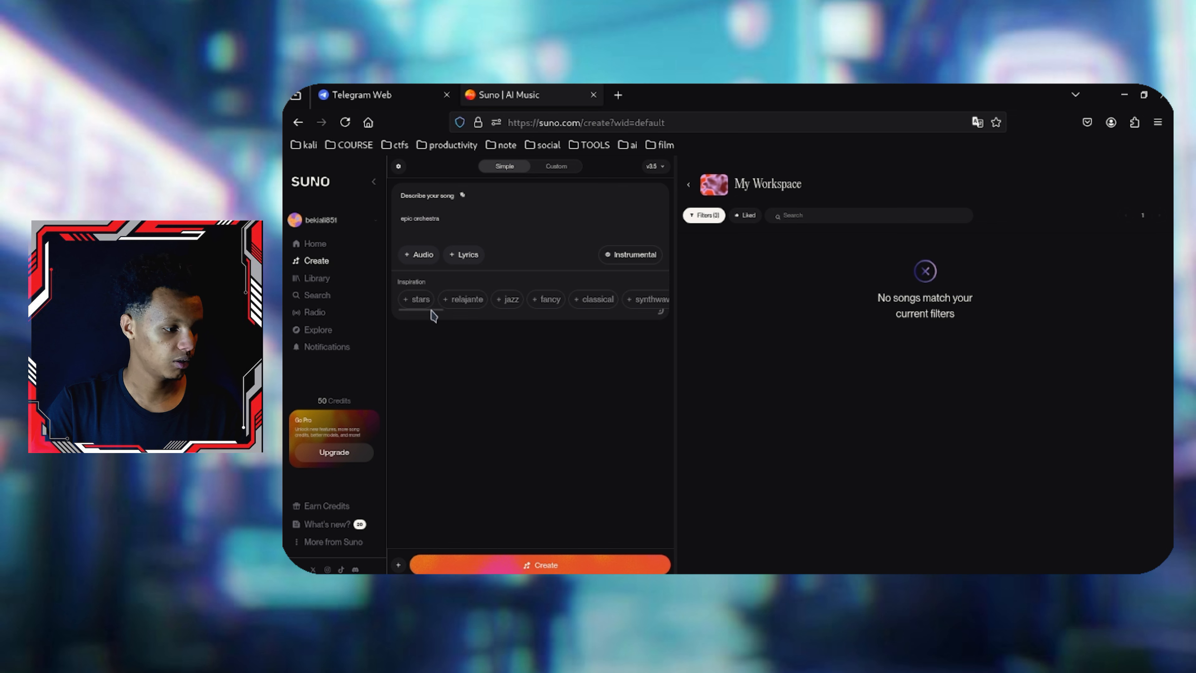
{"action": "left_click_drag", "start_coordinate": [431, 310], "coordinate": [545, 302]}
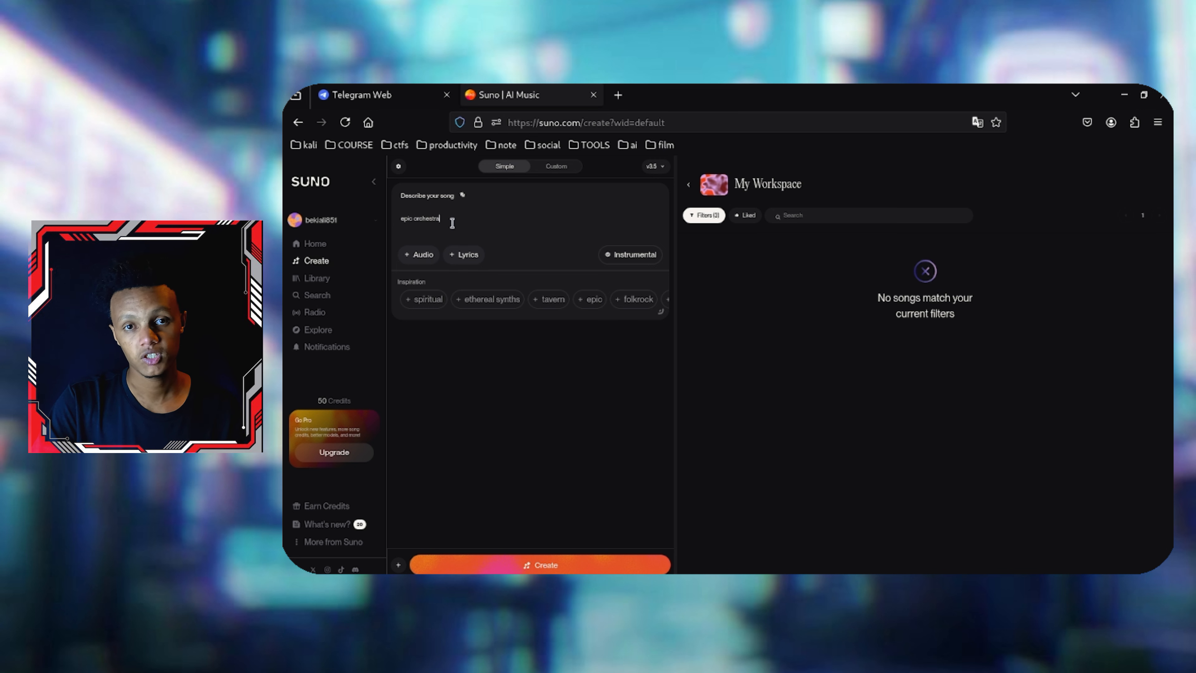
{"action": "left_click_drag", "start_coordinate": [449, 218], "coordinate": [391, 224]}
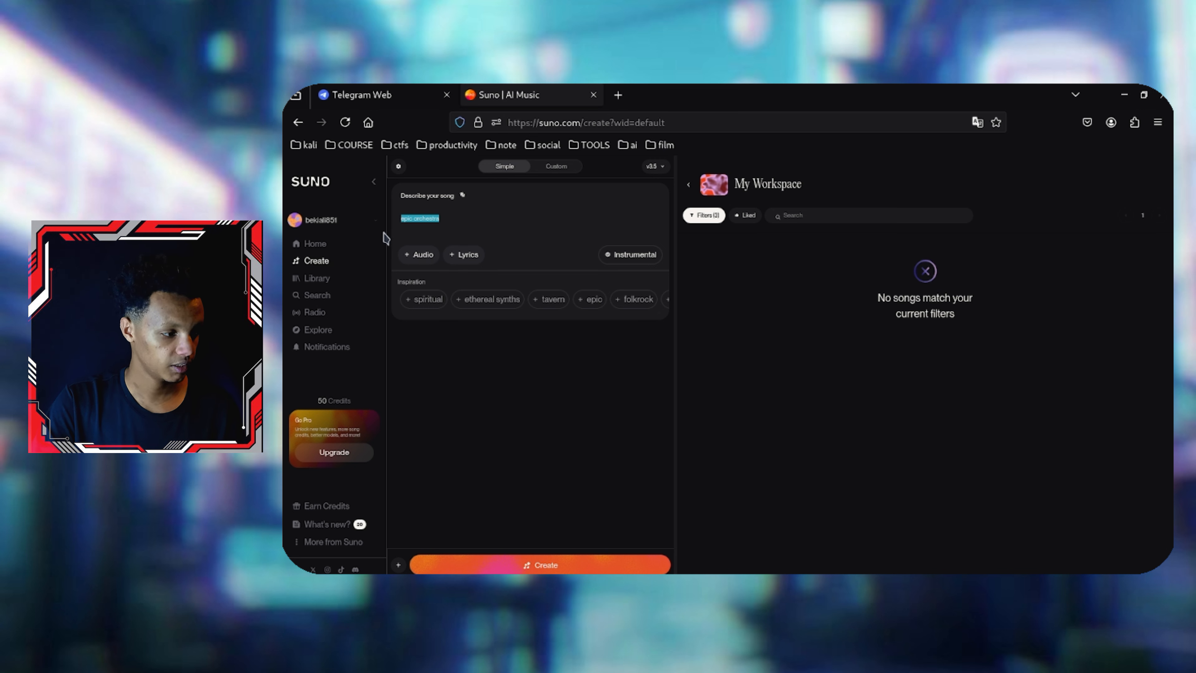
{"action": "key", "text": "BackSpace"}
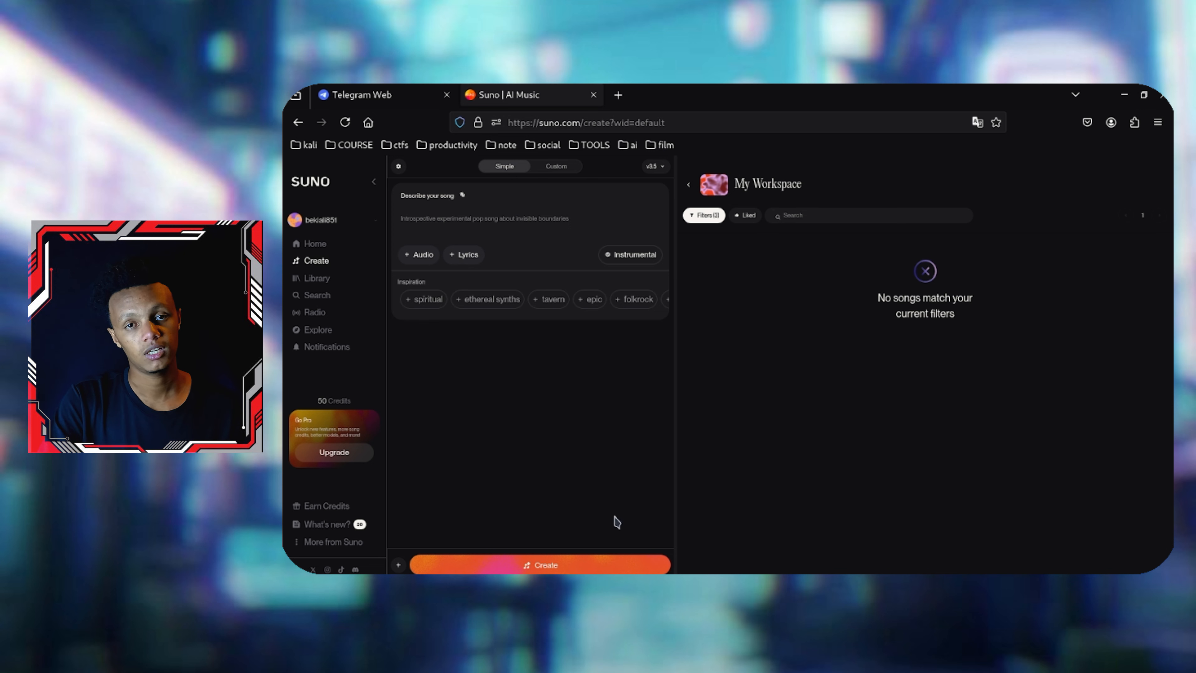
Set song creation to Custom mode, then switch to Telegram Web, search for "walaloo" and open the Walaloo Jaalalaa channel.
{"action": "left_click", "coordinate": [561, 167]}
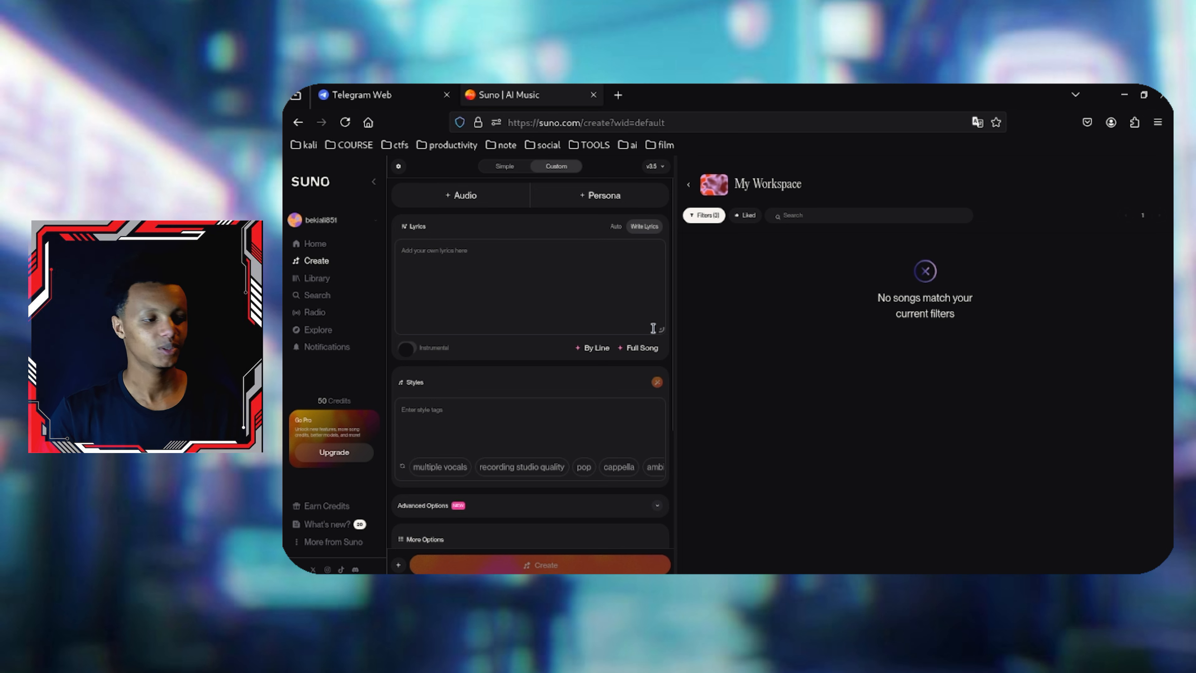
{"action": "left_click", "coordinate": [338, 94]}
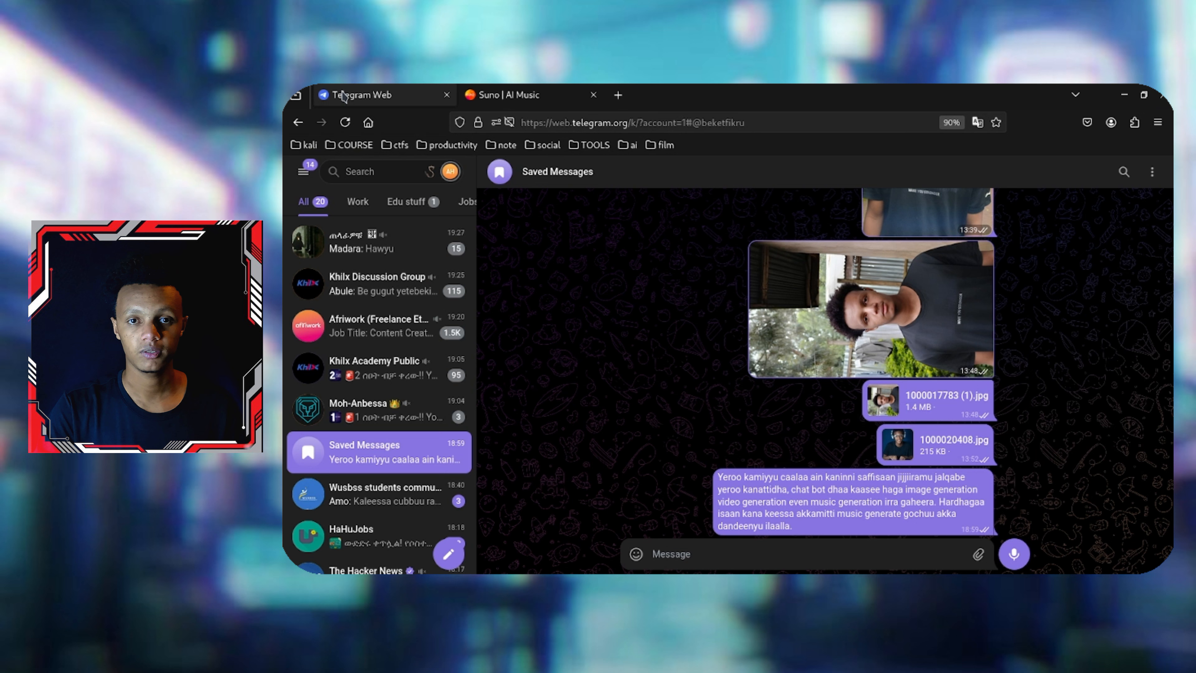
{"action": "left_click", "coordinate": [383, 171]}
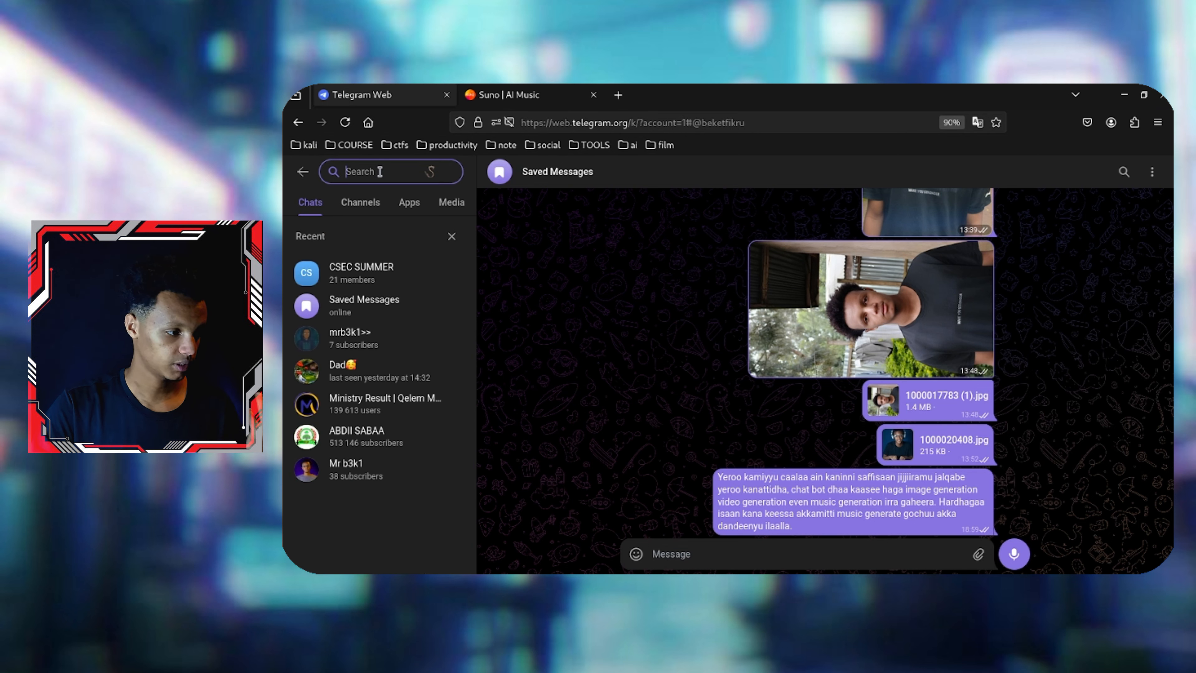
{"action": "type", "text": "walaloo"}
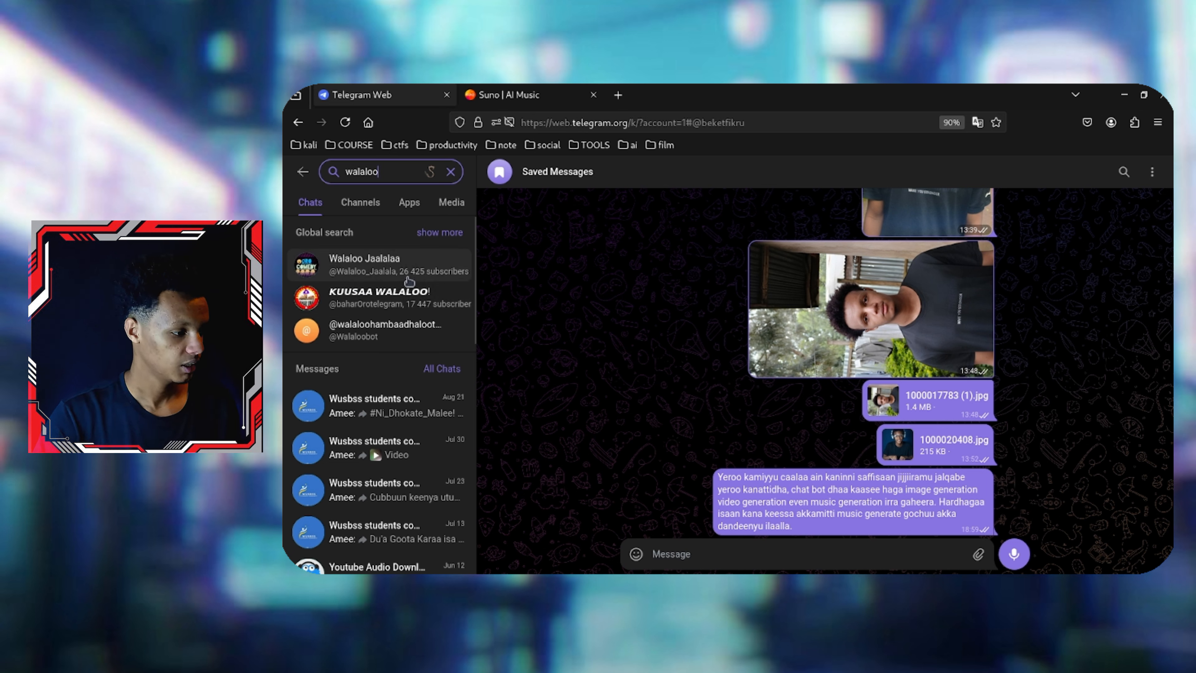
{"action": "key", "text": "Escape"}
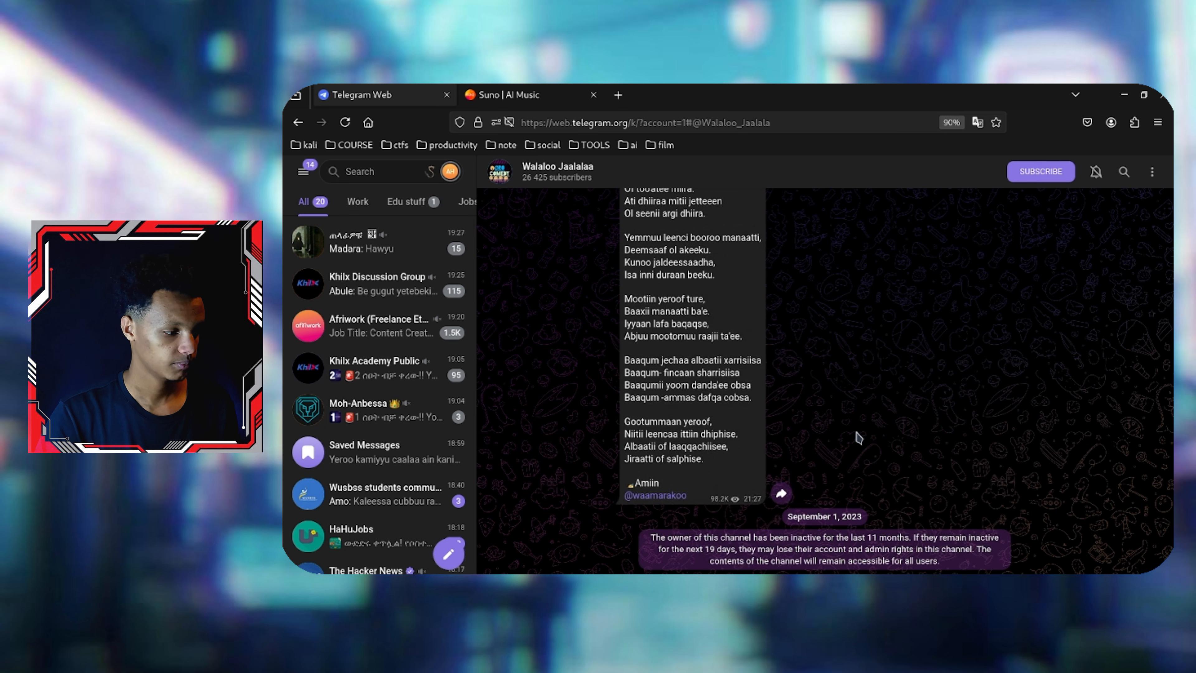
Copy the poem verses from "Gaaftokko bakka abbaan warraa" to the last stanza and paste them as the lyrics in Suno.
{"action": "left_click_drag", "start_coordinate": [716, 469], "coordinate": [626, 234]}
{"action": "right_click", "coordinate": [643, 236]}
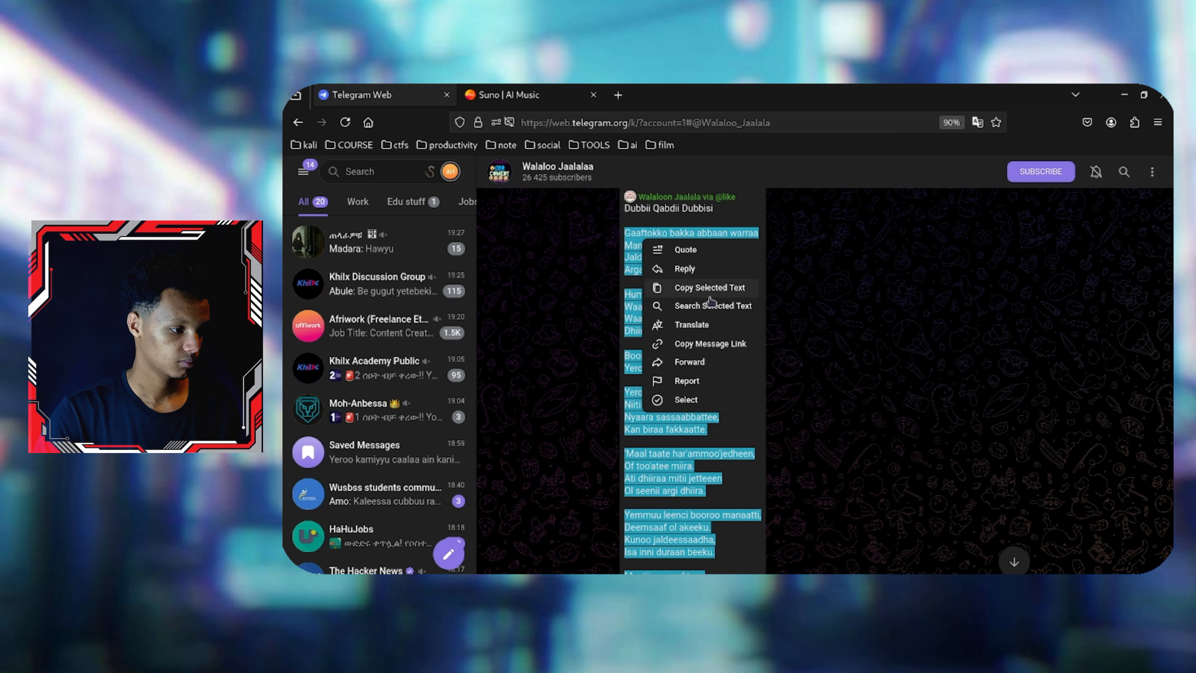
{"action": "left_click", "coordinate": [676, 293]}
{"action": "left_click", "coordinate": [509, 95]}
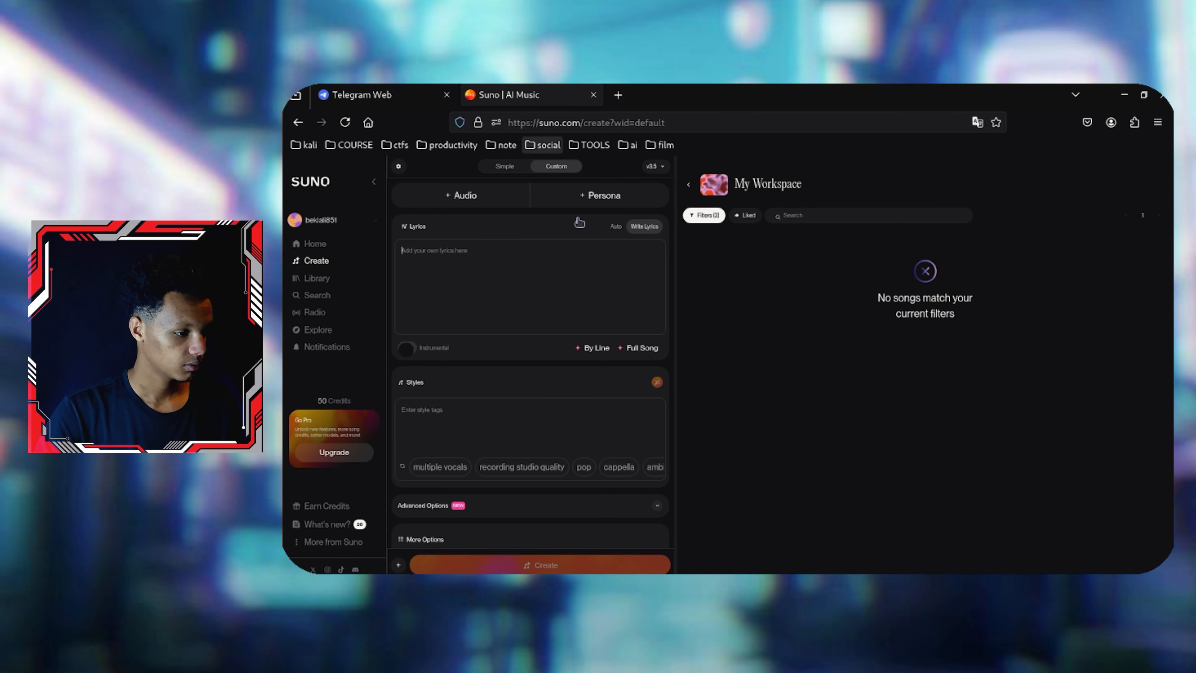
{"action": "left_click", "coordinate": [434, 273]}
{"action": "key", "text": "ctrl+v"}
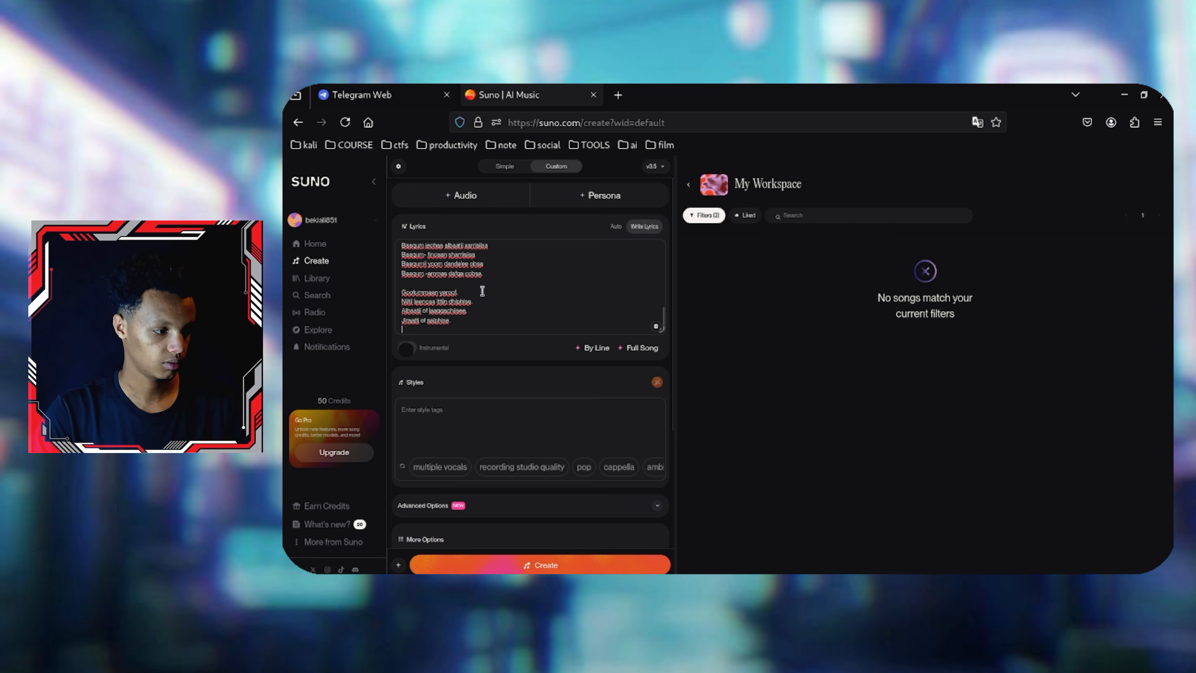
Enter "drill, elctronic, modern," as the song's style tags.
{"action": "left_click", "coordinate": [455, 431]}
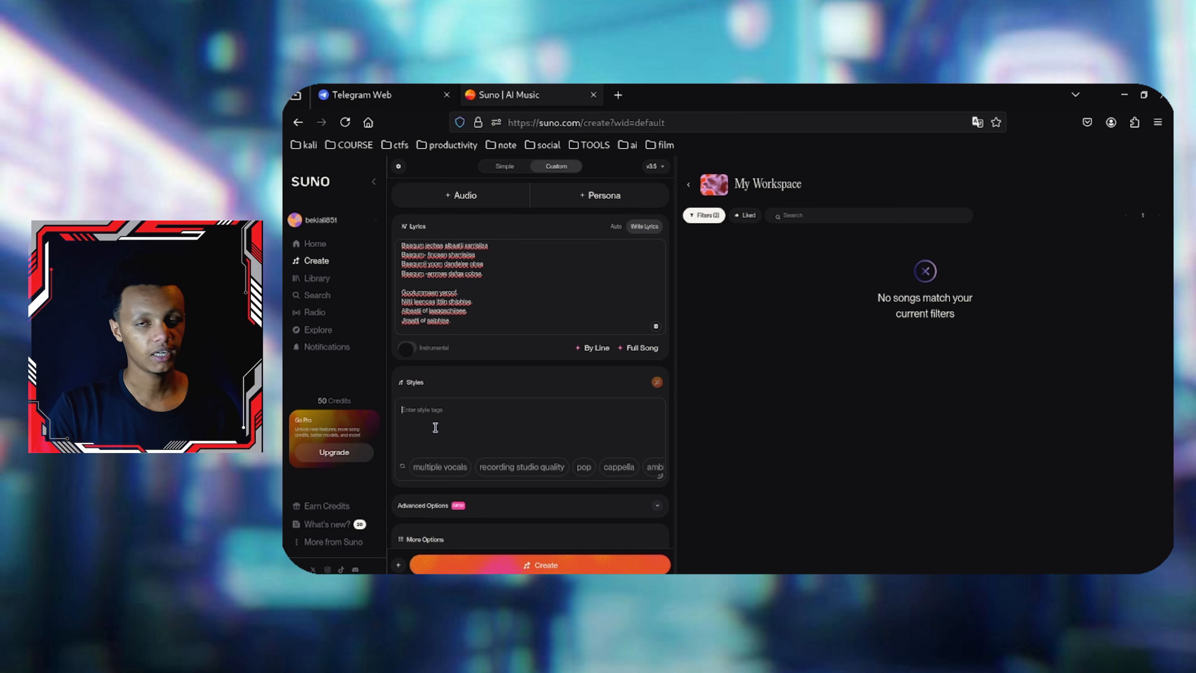
{"action": "type", "text": "ctronic,"}
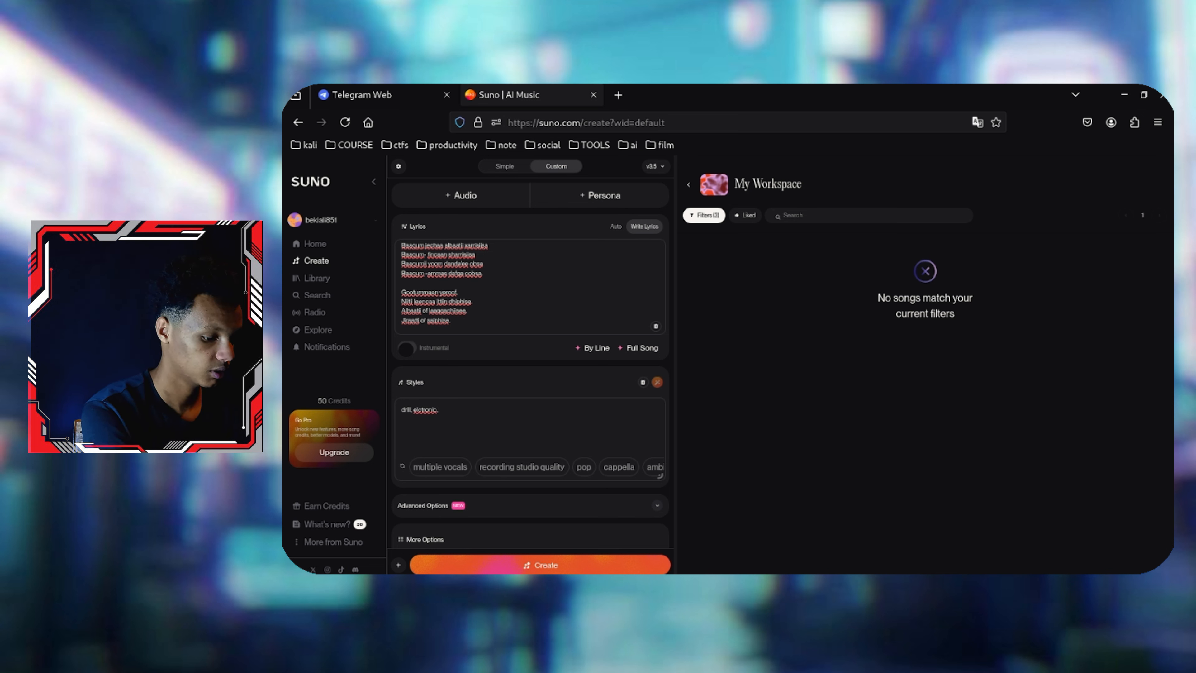
{"action": "type", "text": "modern,"}
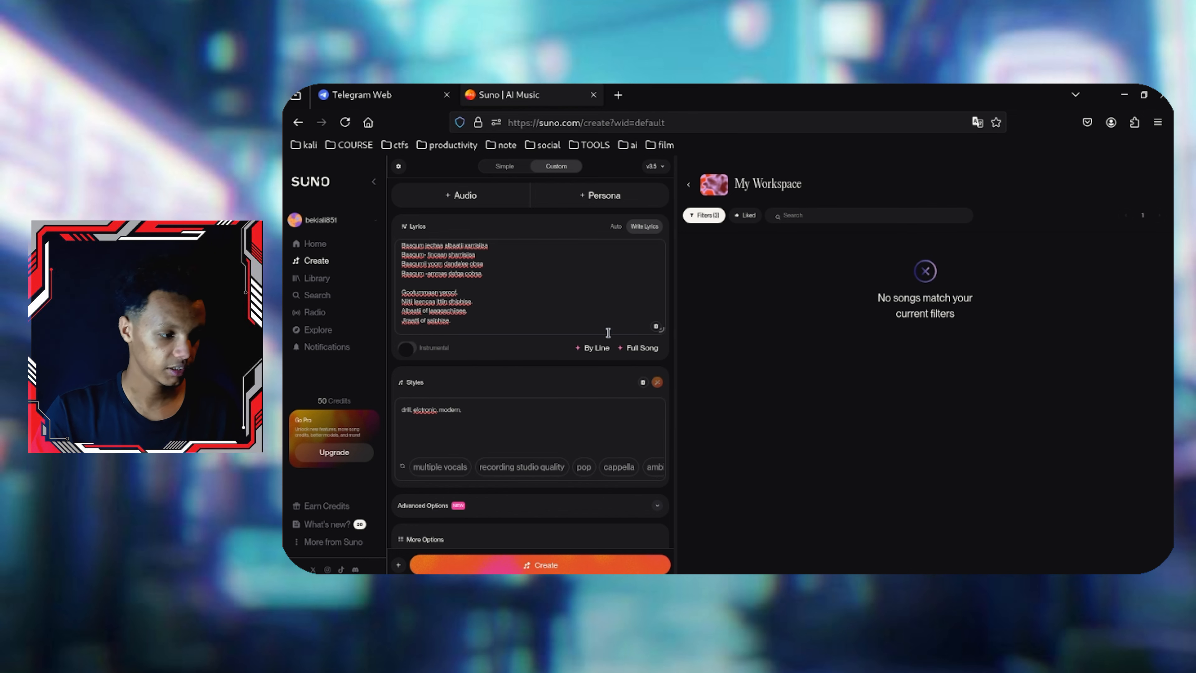
Examine the second stanza of the pasted lyrics, especially the line "Dhiirummaa jedhee fakkeese".
{"action": "key", "text": "ctrl+plus"}
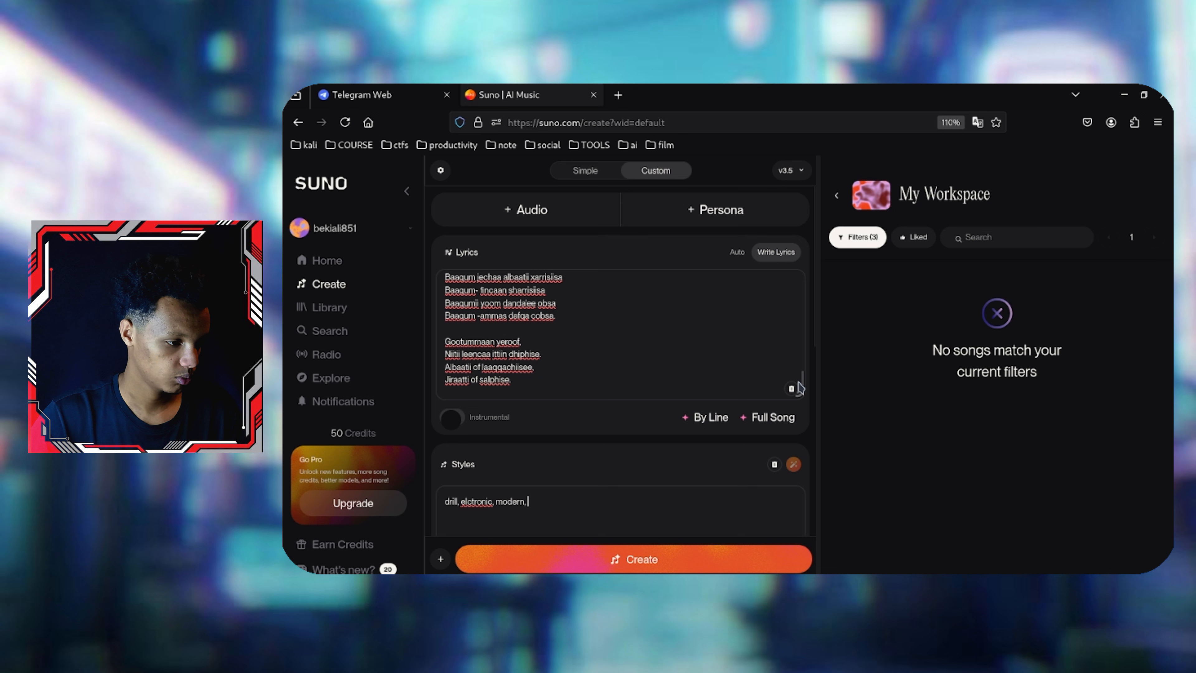
{"action": "left_click_drag", "start_coordinate": [806, 385], "coordinate": [808, 290]}
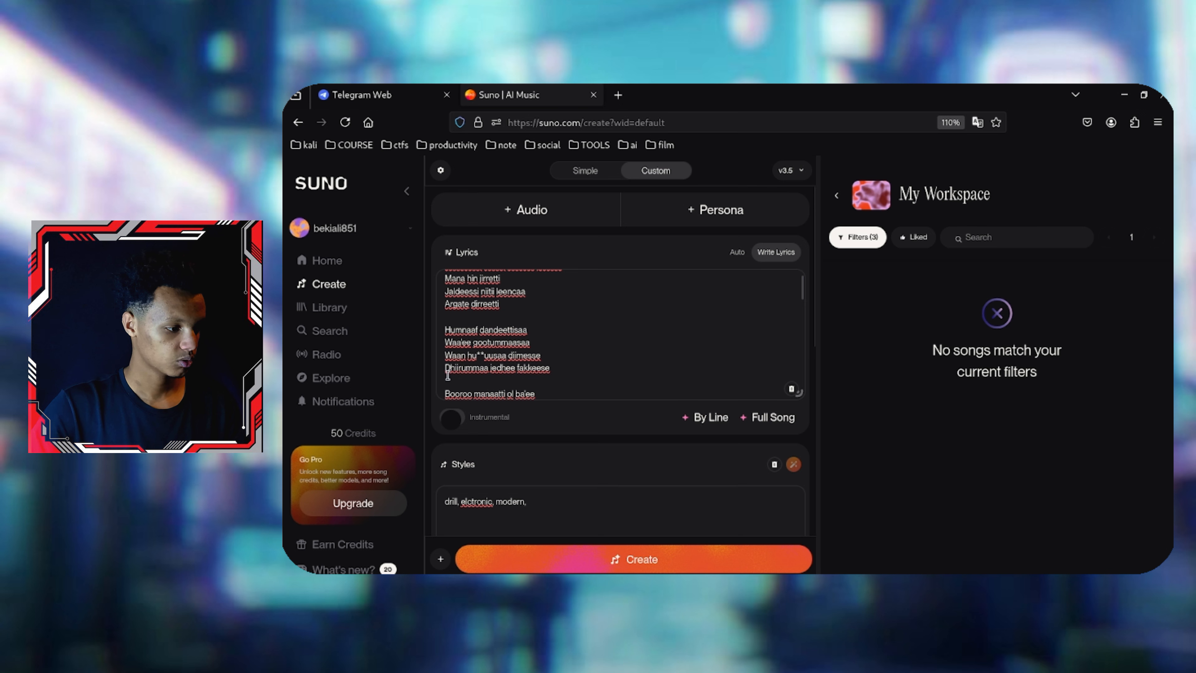
{"action": "left_click_drag", "start_coordinate": [443, 368], "coordinate": [503, 368]}
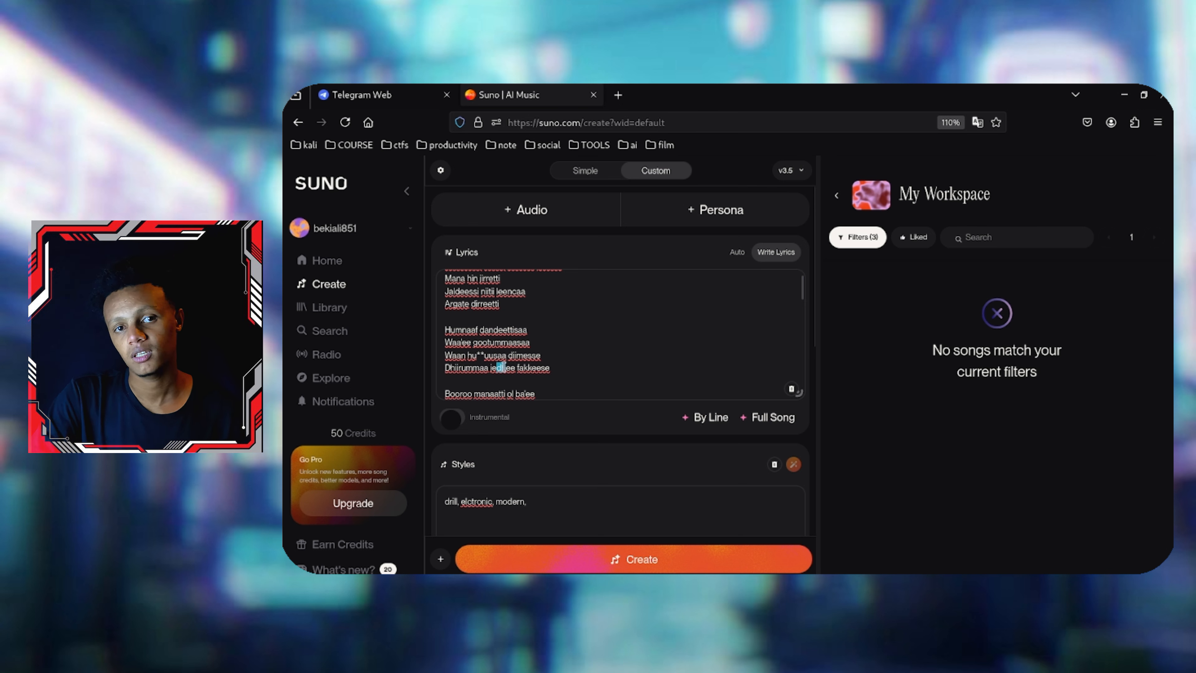
{"action": "left_click", "coordinate": [610, 367]}
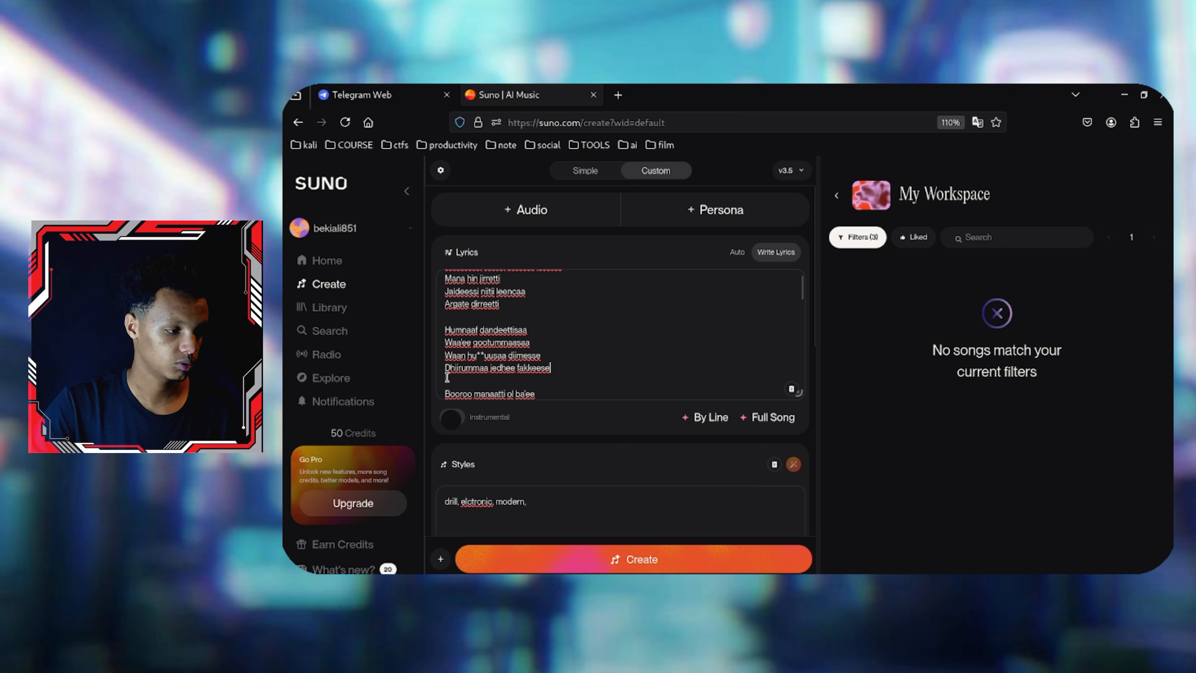
{"action": "left_click_drag", "start_coordinate": [445, 368], "coordinate": [484, 367]}
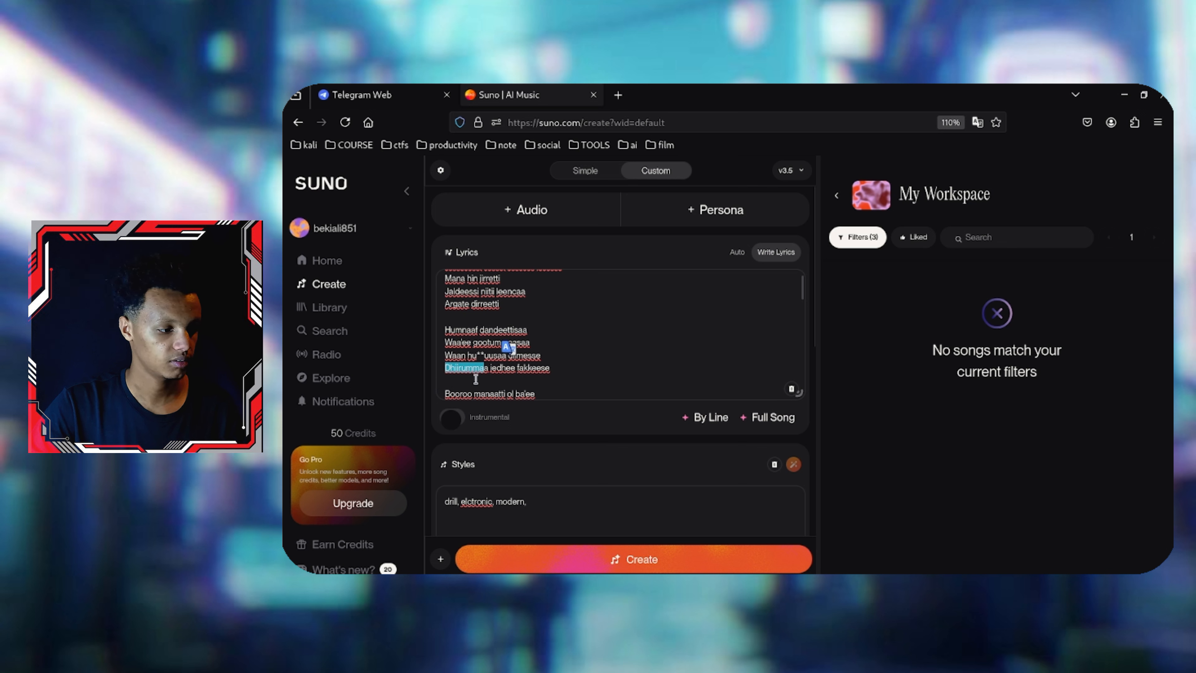
{"action": "left_click", "coordinate": [450, 378]}
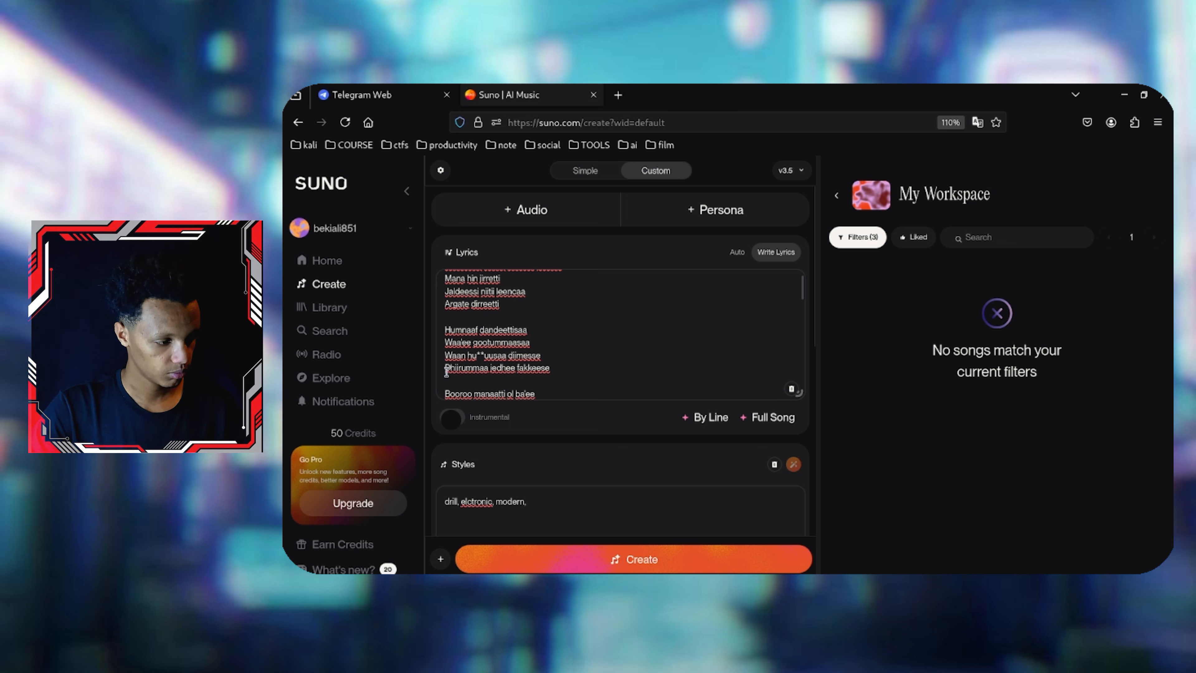
{"action": "left_click_drag", "start_coordinate": [446, 371], "coordinate": [468, 373]}
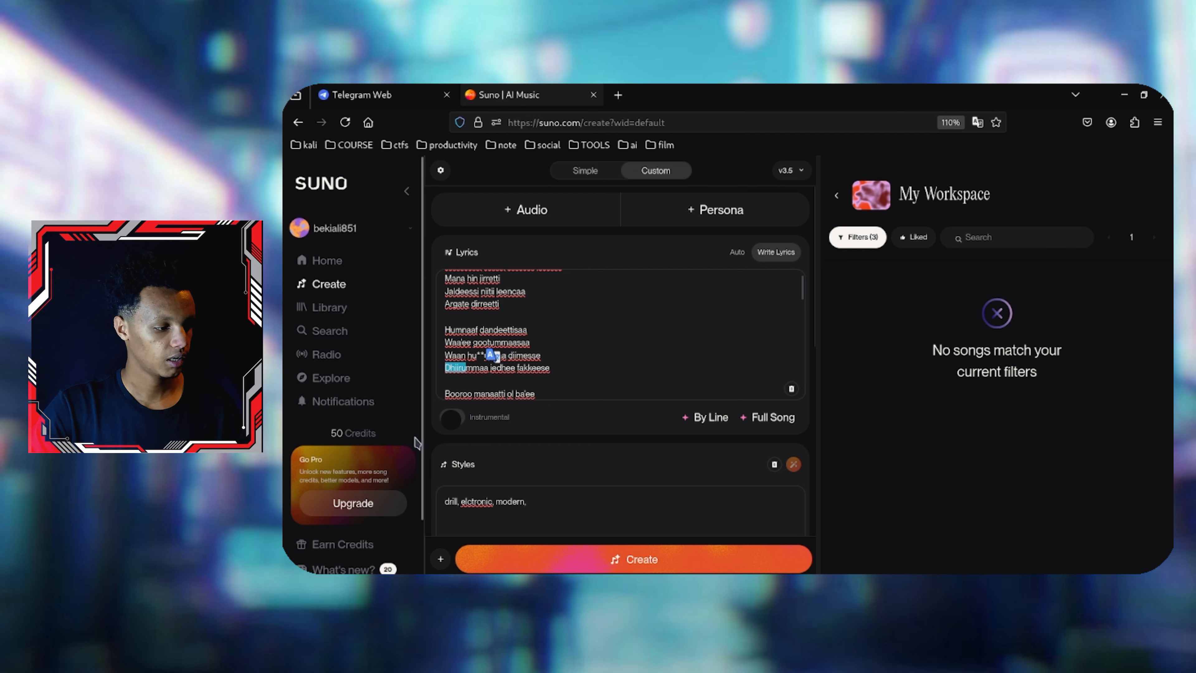
{"action": "left_click", "coordinate": [461, 368]}
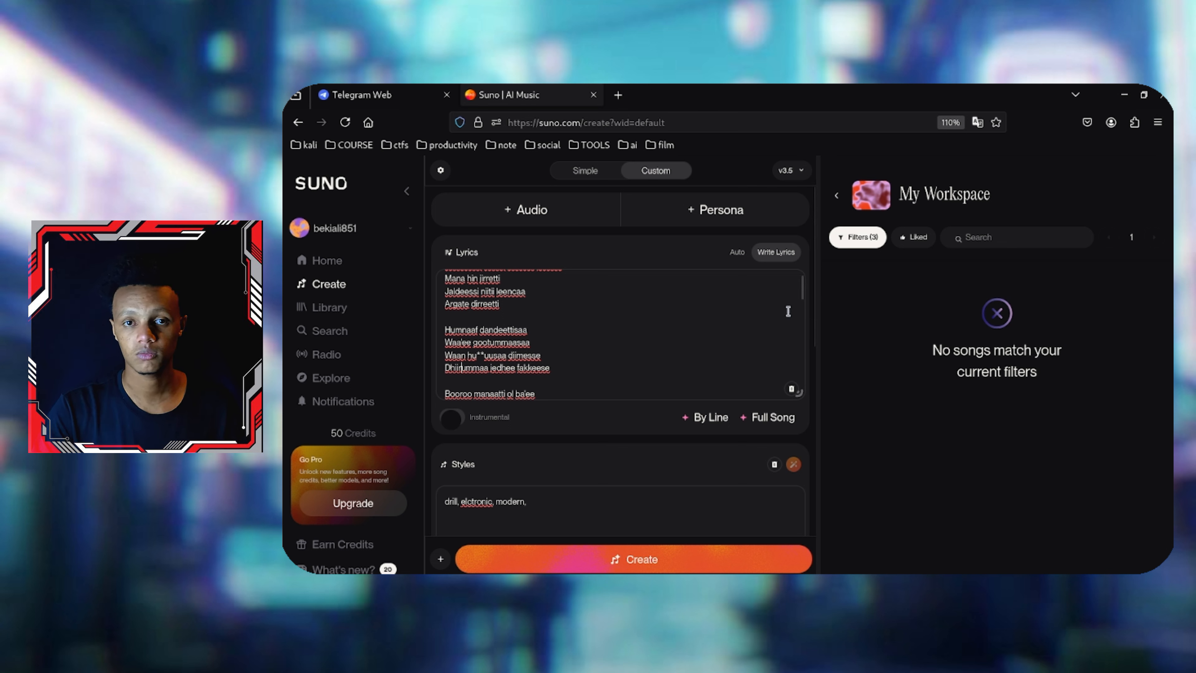
Insert a parenthesized "This is" intro line with the artist's name above the first verse, leaving a blank line before it.
{"action": "left_click_drag", "start_coordinate": [802, 301], "coordinate": [802, 273]}
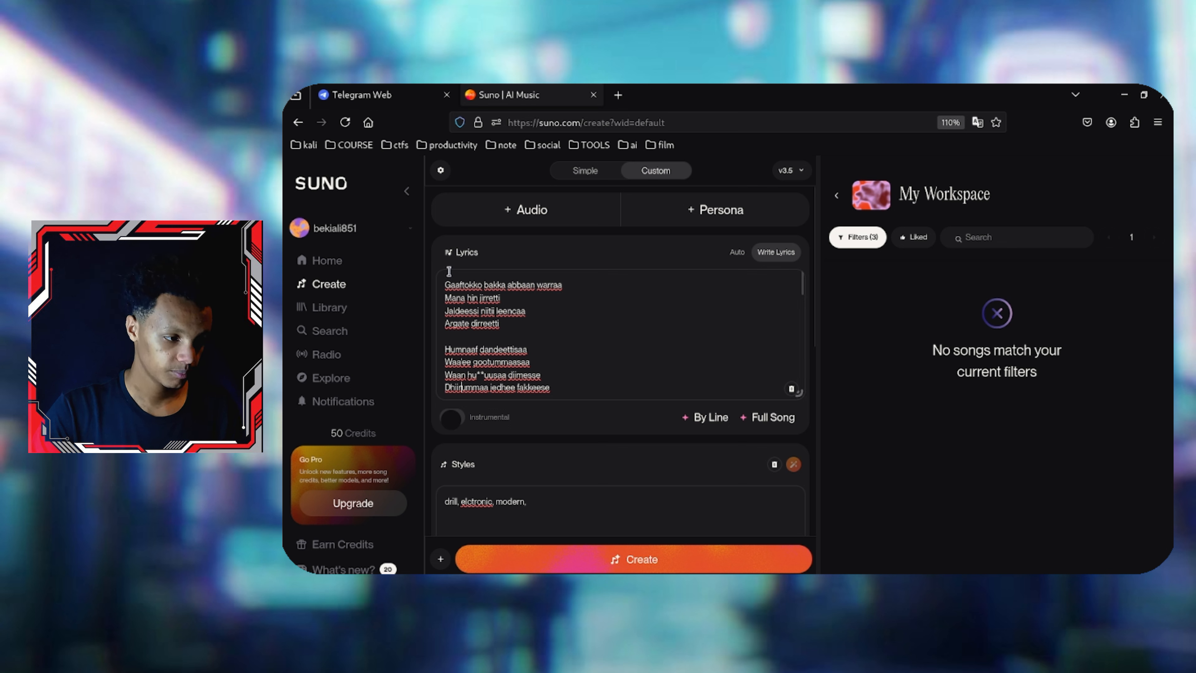
{"action": "key", "text": "Return"}
{"action": "key", "text": "Return"}
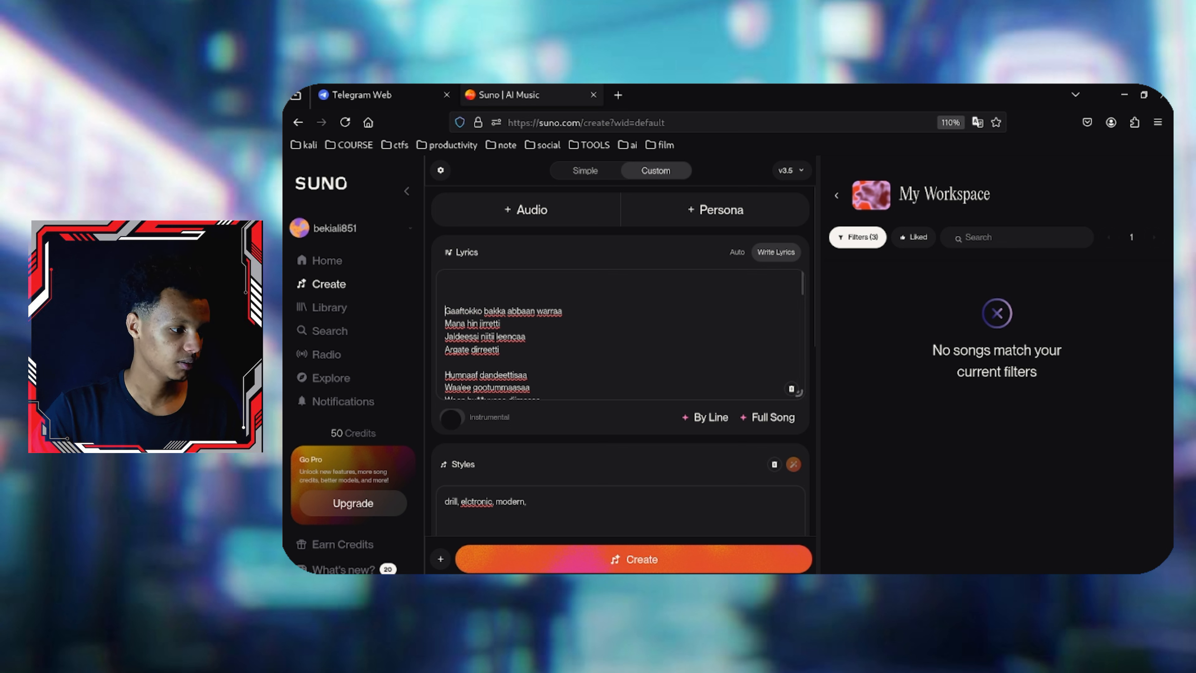
{"action": "key", "text": "Up"}
{"action": "key", "text": "Up"}
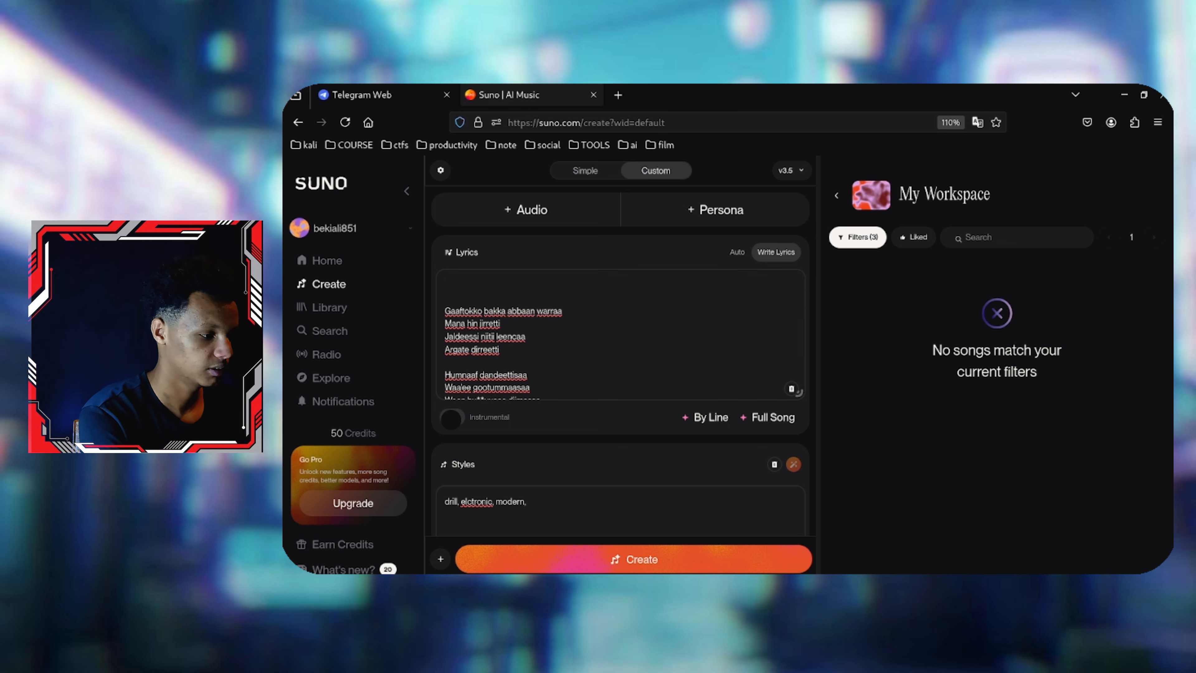
{"action": "type", "text": "[This ir MR"}
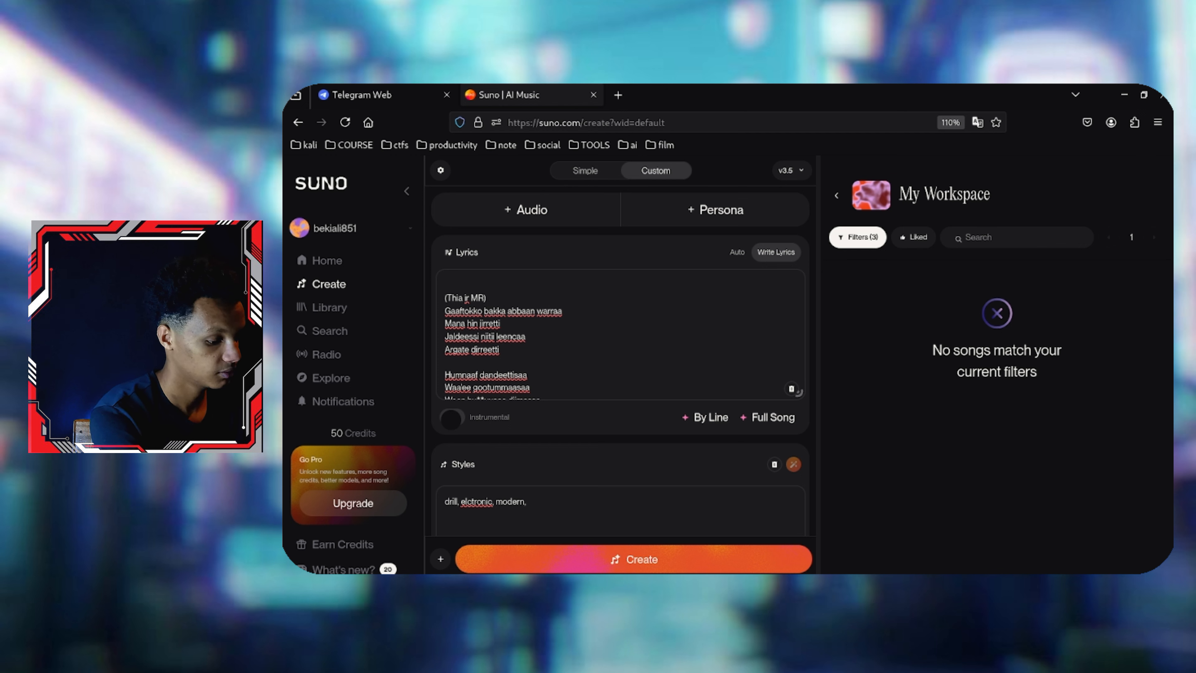
{"action": "key", "text": "BackSpace"}
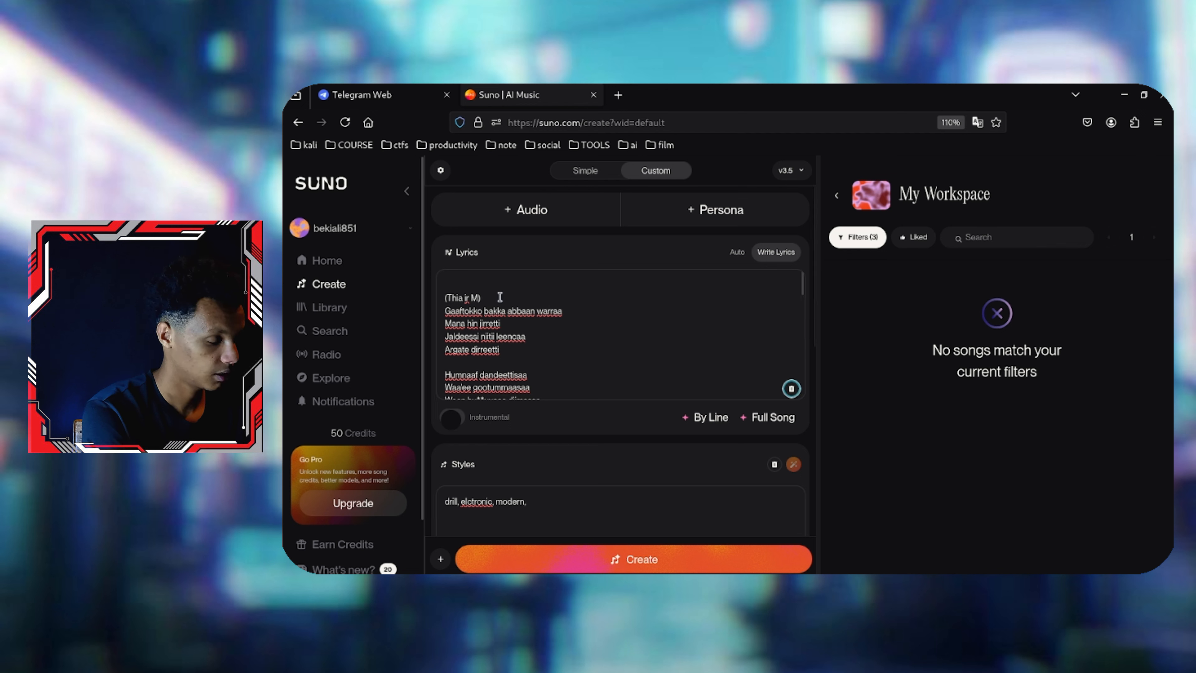
{"action": "key", "text": "BackSpace"}
{"action": "key", "text": "BackSpace"}
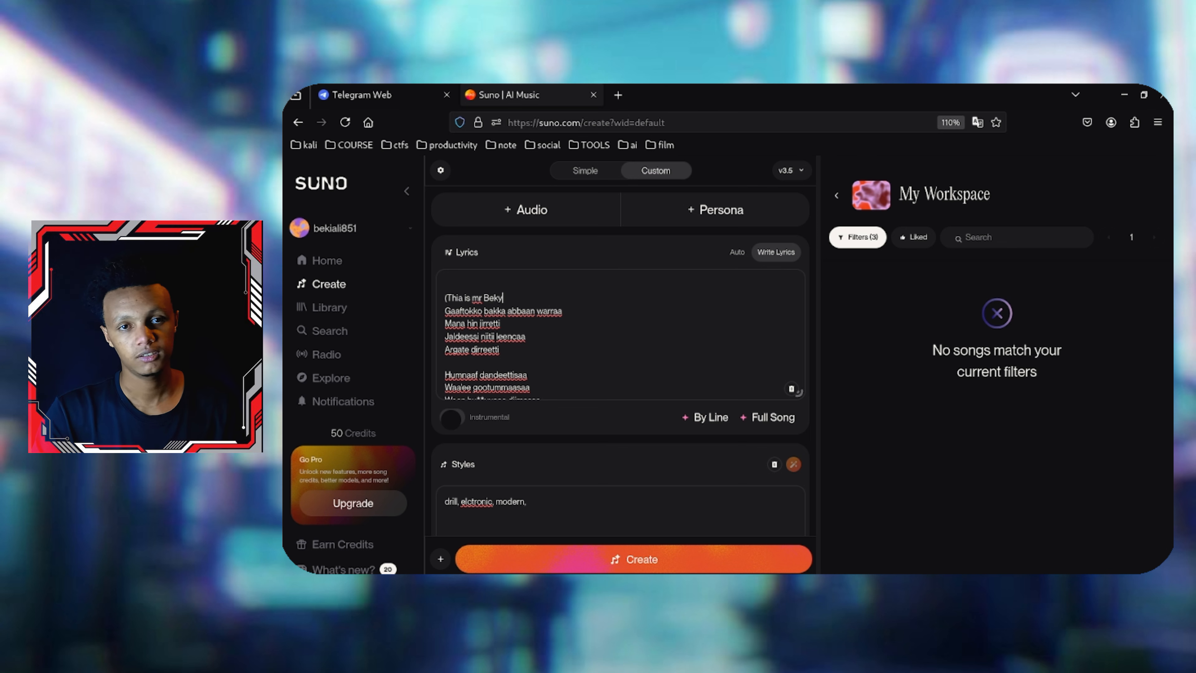
{"action": "type", "text": ")"}
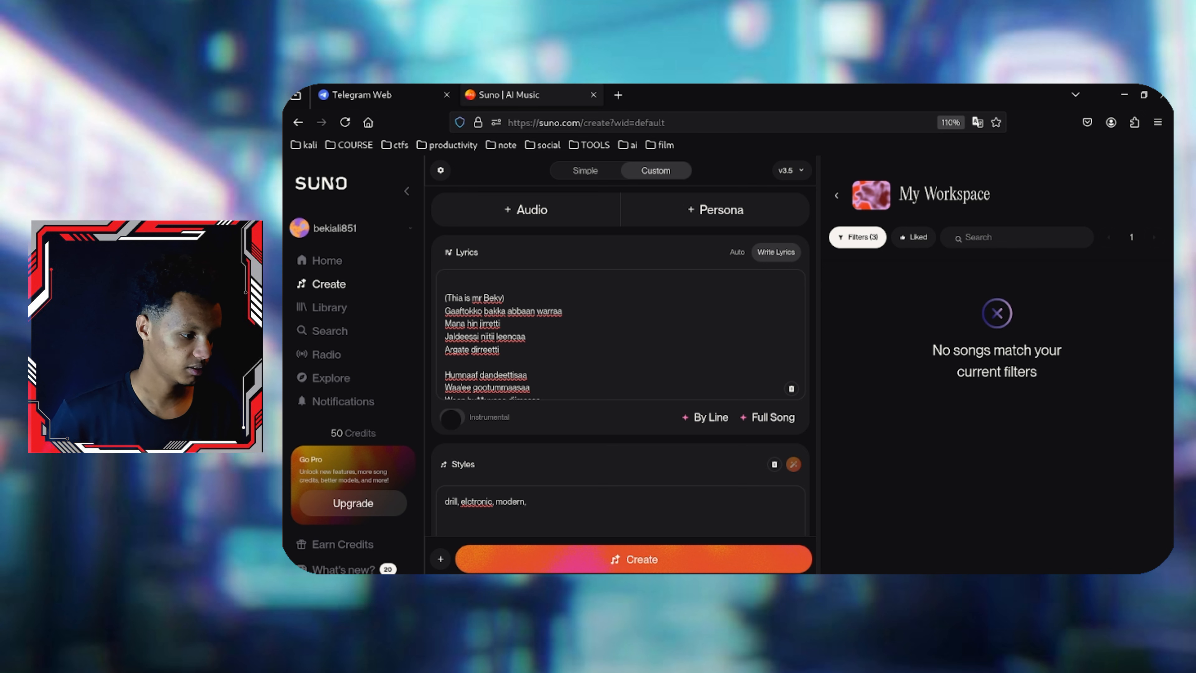
Add "uk style" to the end of the song's style tags.
{"action": "left_click", "coordinate": [447, 363]}
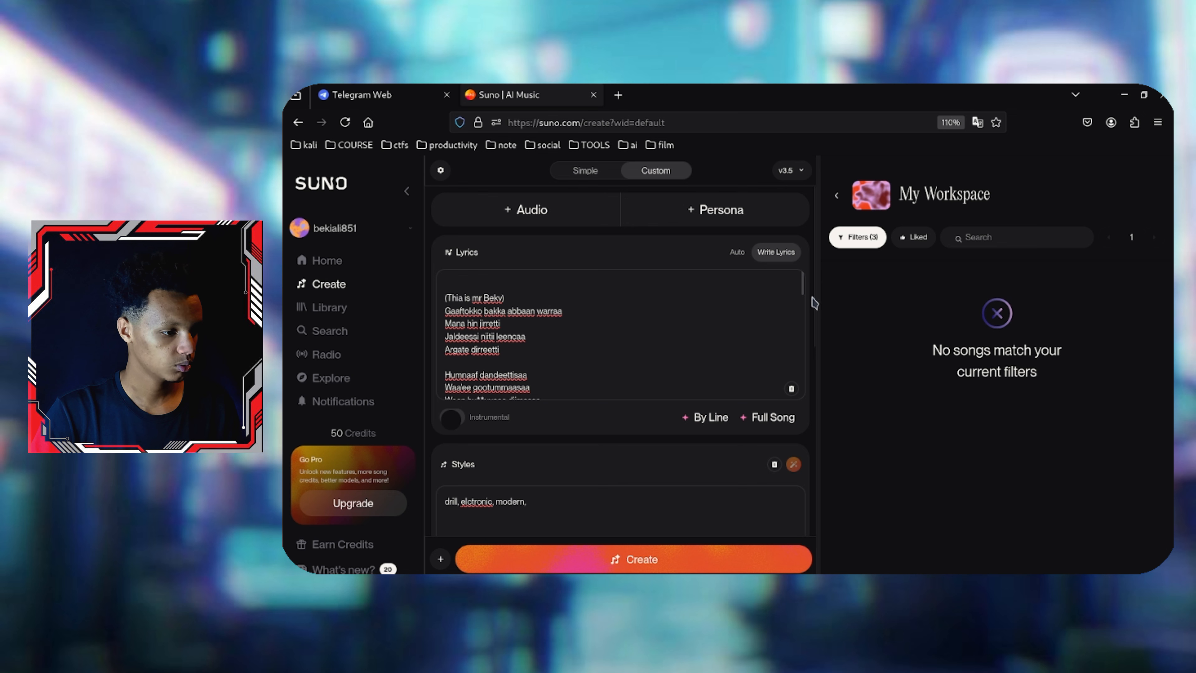
{"action": "scroll", "coordinate": [817, 301], "scroll_direction": "down", "scroll_amount": 2}
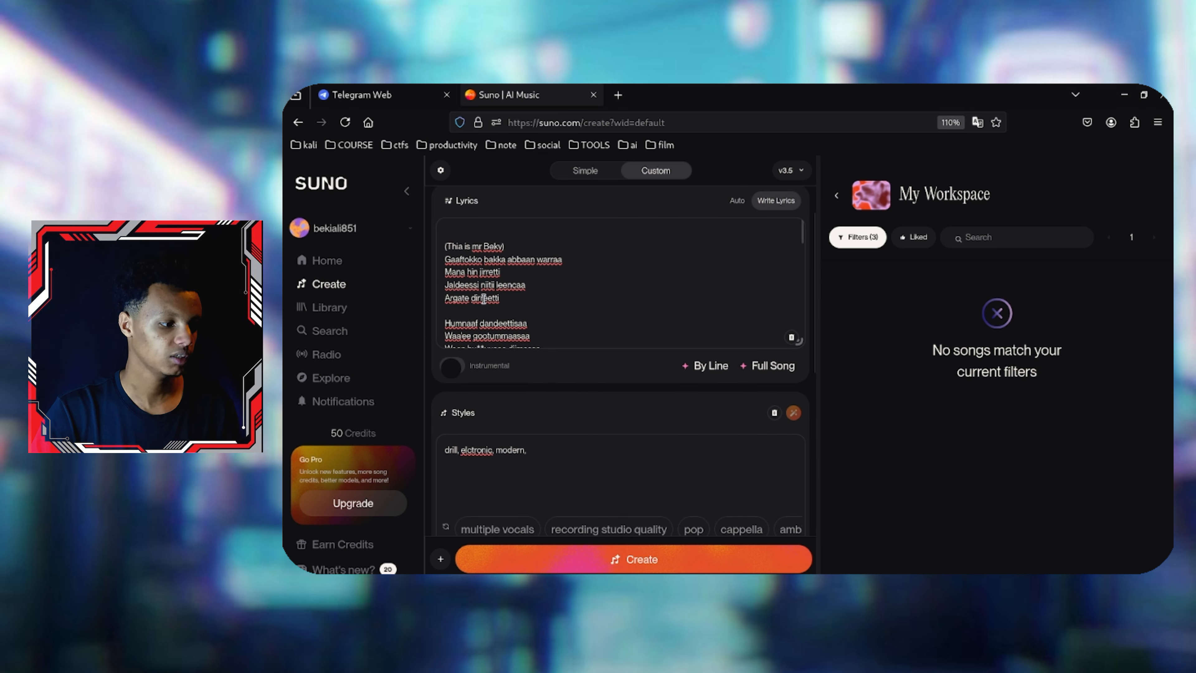
{"action": "left_click", "coordinate": [482, 310]}
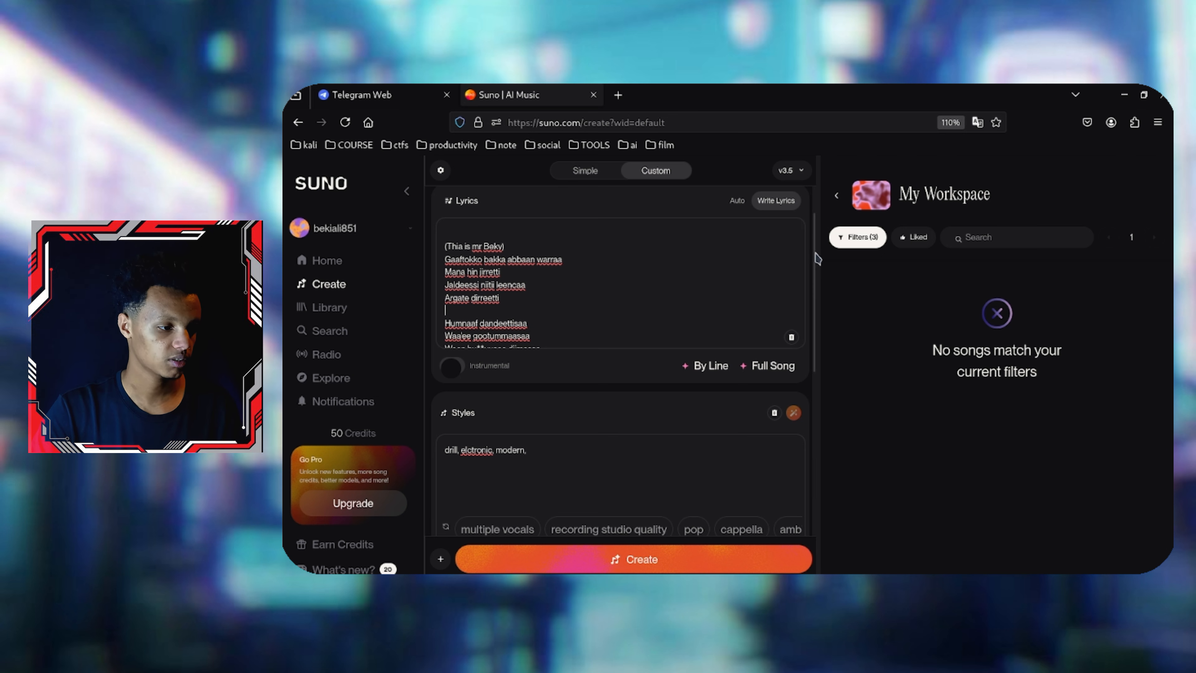
{"action": "left_click_drag", "start_coordinate": [816, 258], "coordinate": [820, 342]}
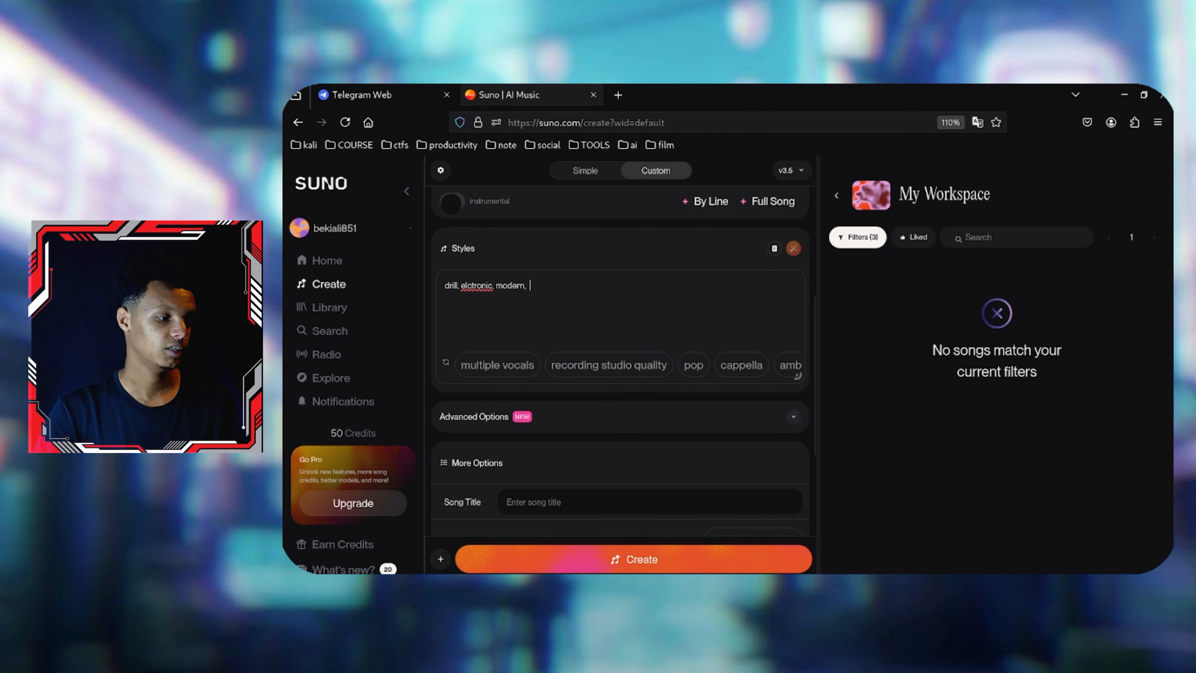
{"action": "type", "text": "k style"}
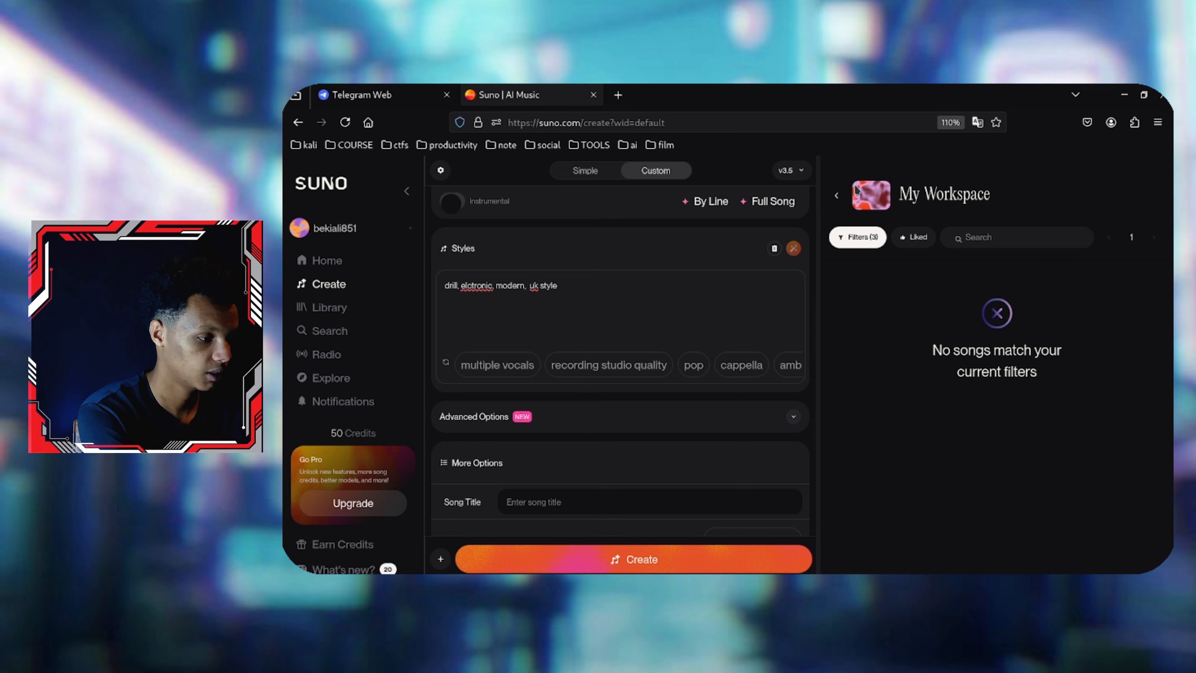
Expand the advanced options and enter "trial" as the song title.
{"action": "scroll", "coordinate": [800, 325], "scroll_direction": "down", "scroll_amount": 2}
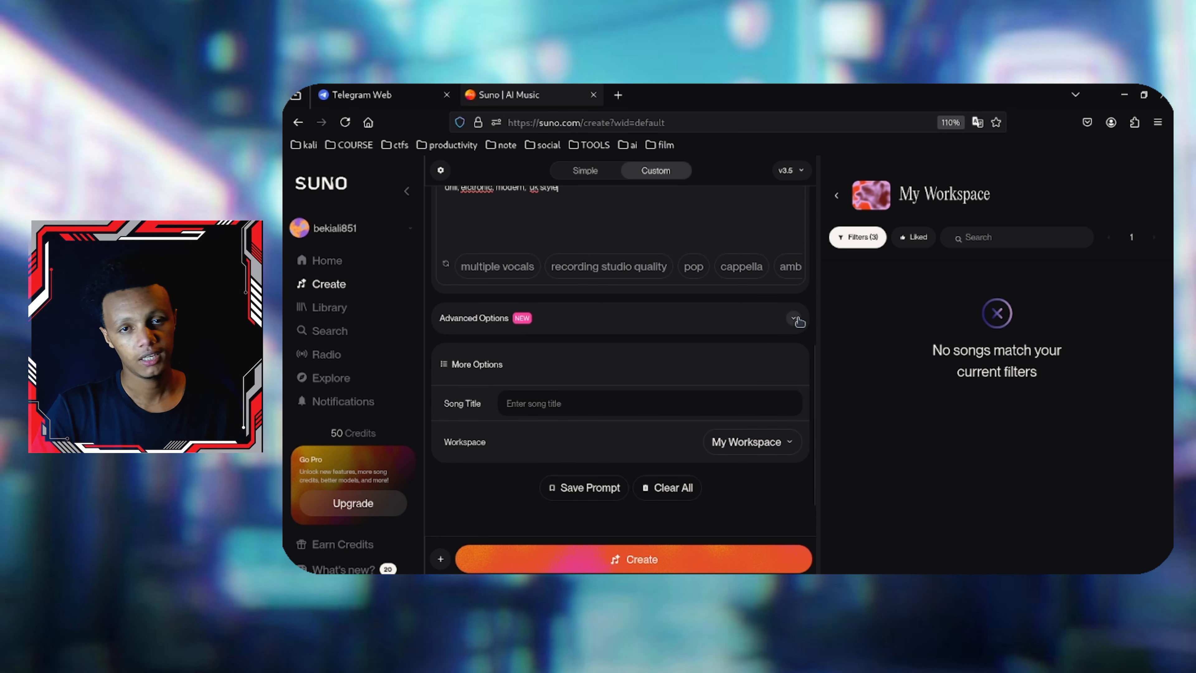
{"action": "left_click", "coordinate": [793, 318]}
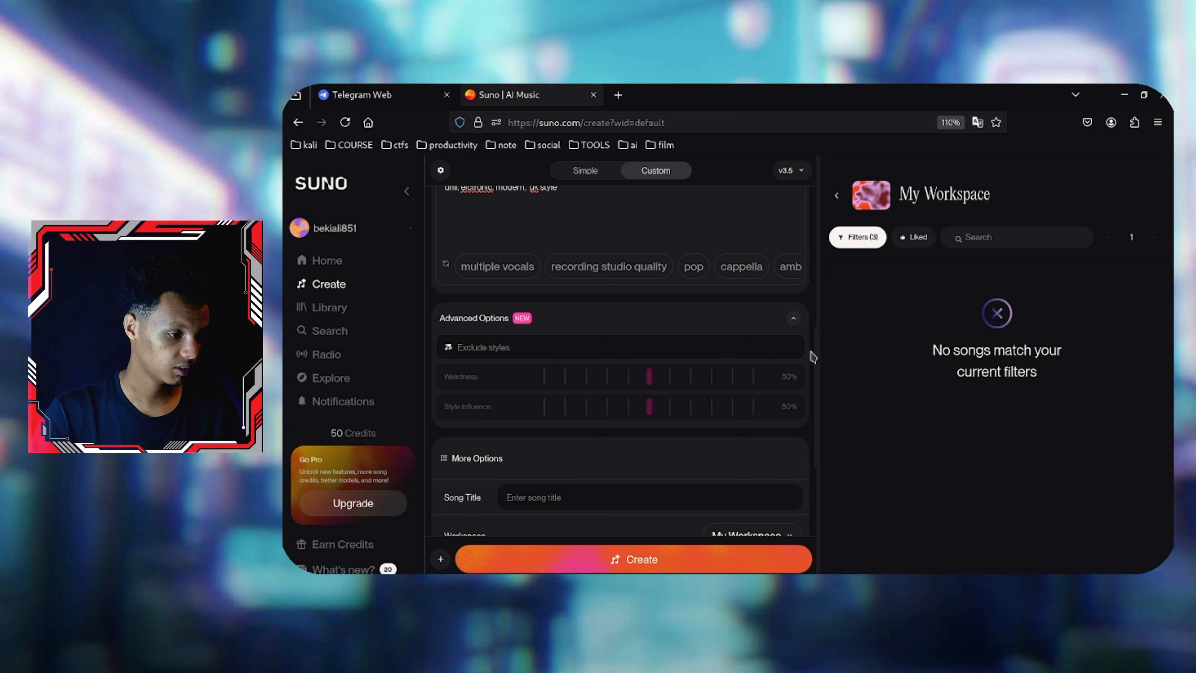
{"action": "left_click_drag", "start_coordinate": [814, 362], "coordinate": [825, 419]}
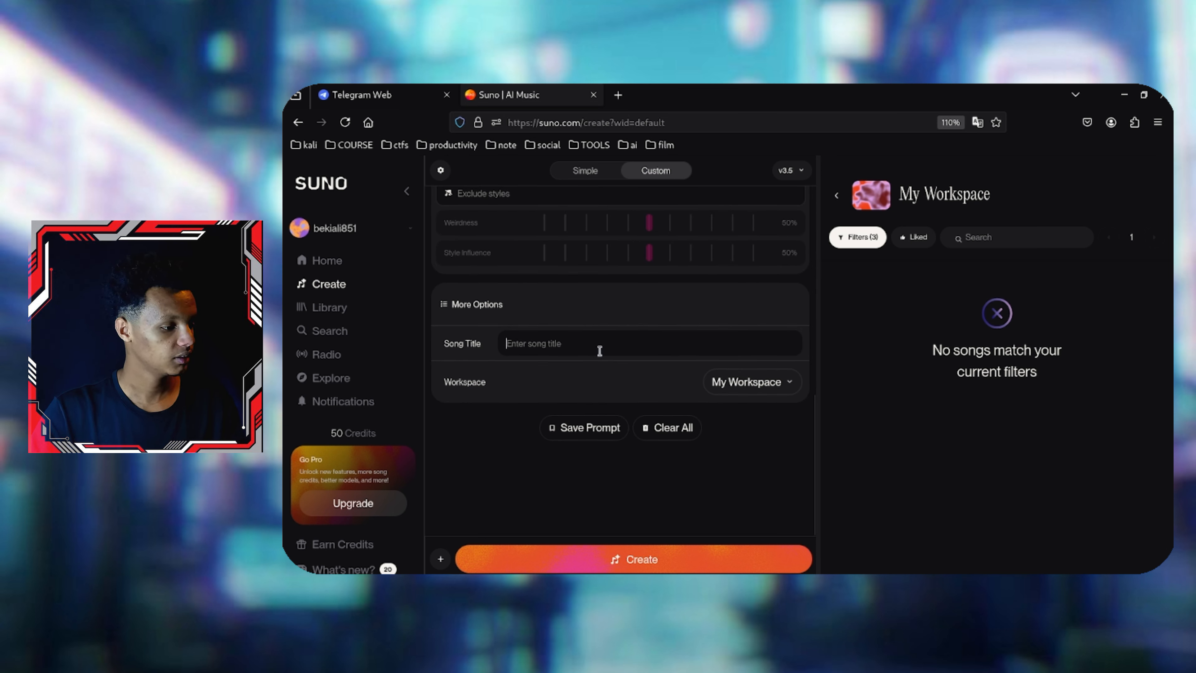
{"action": "type", "text": "trial"}
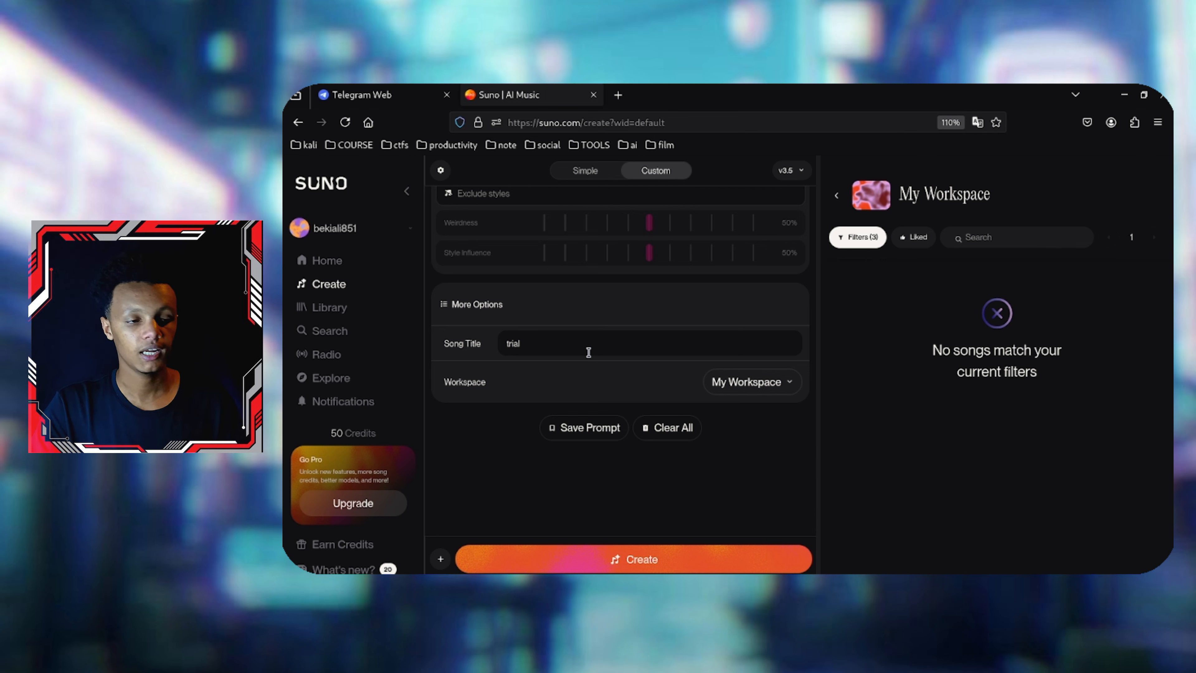
View the available model versions, keep v3.5 and create the song.
{"action": "left_click", "coordinate": [799, 170]}
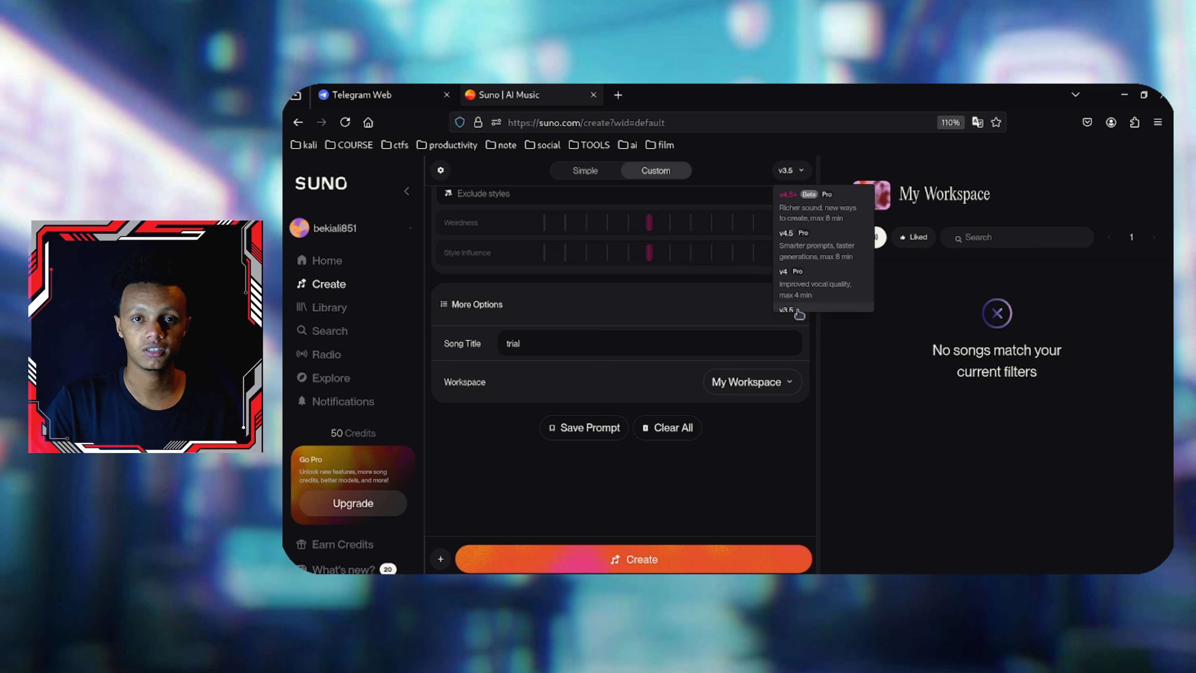
{"action": "left_click", "coordinate": [765, 440]}
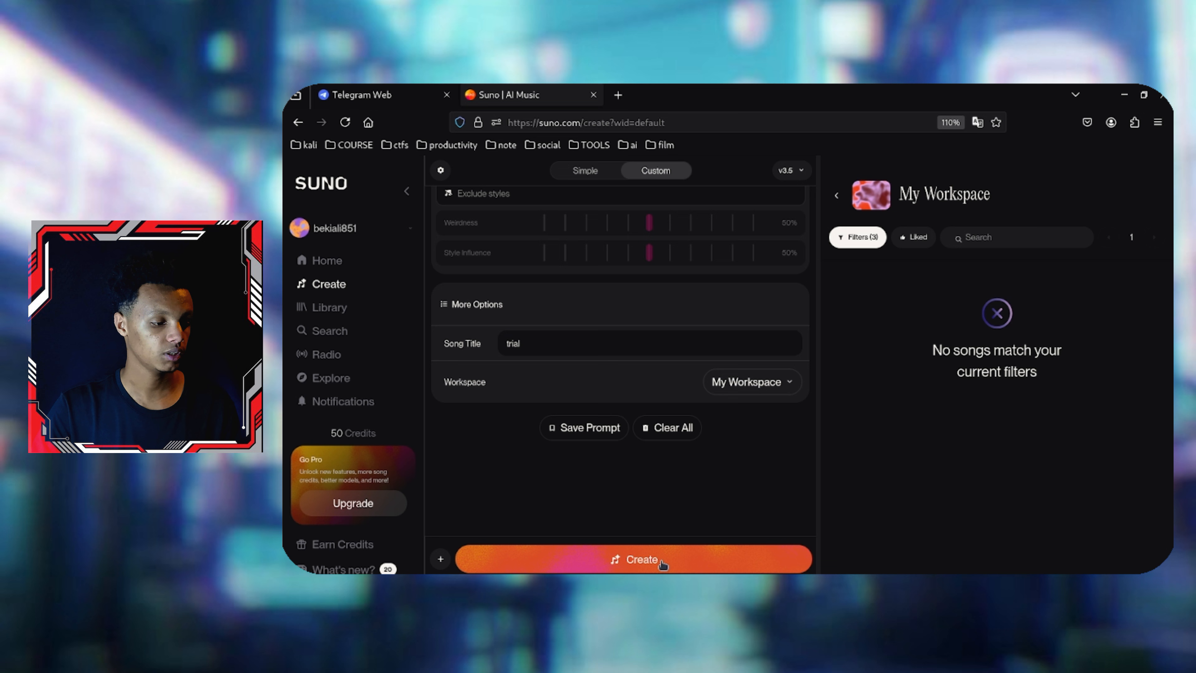
{"action": "left_click", "coordinate": [684, 564]}
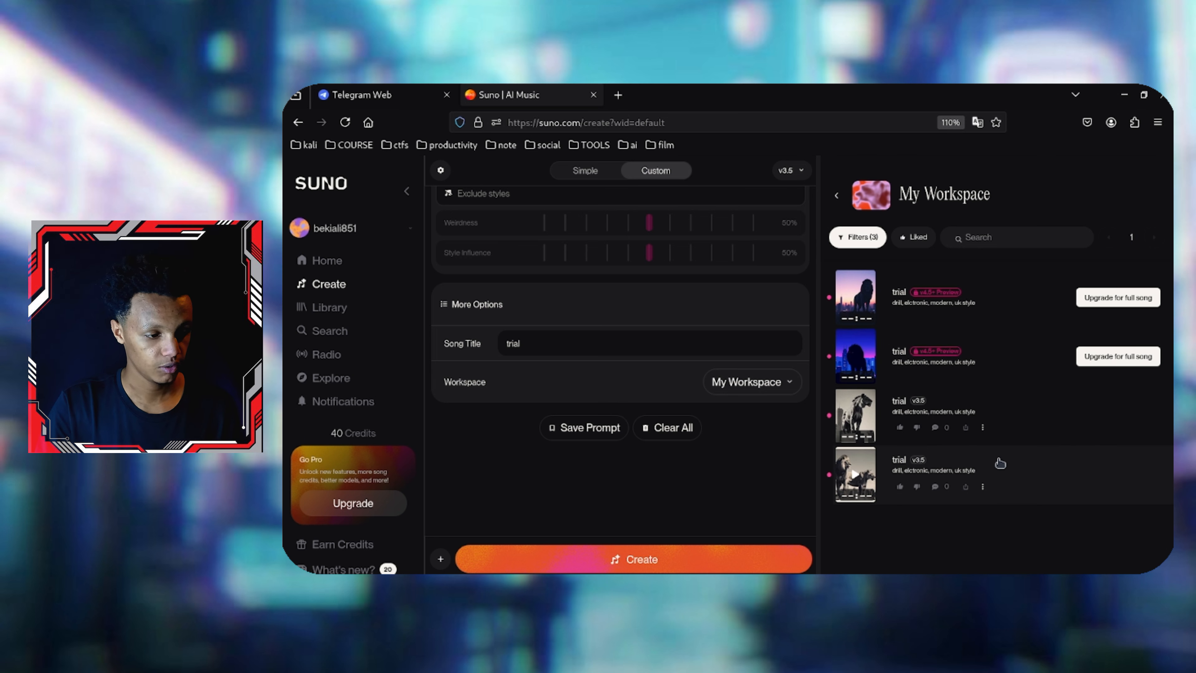
Listen to the first "trial" v4.5+ preview, rewinding it to 00:09 for a second listen, and pause playback.
{"action": "left_click", "coordinate": [855, 299]}
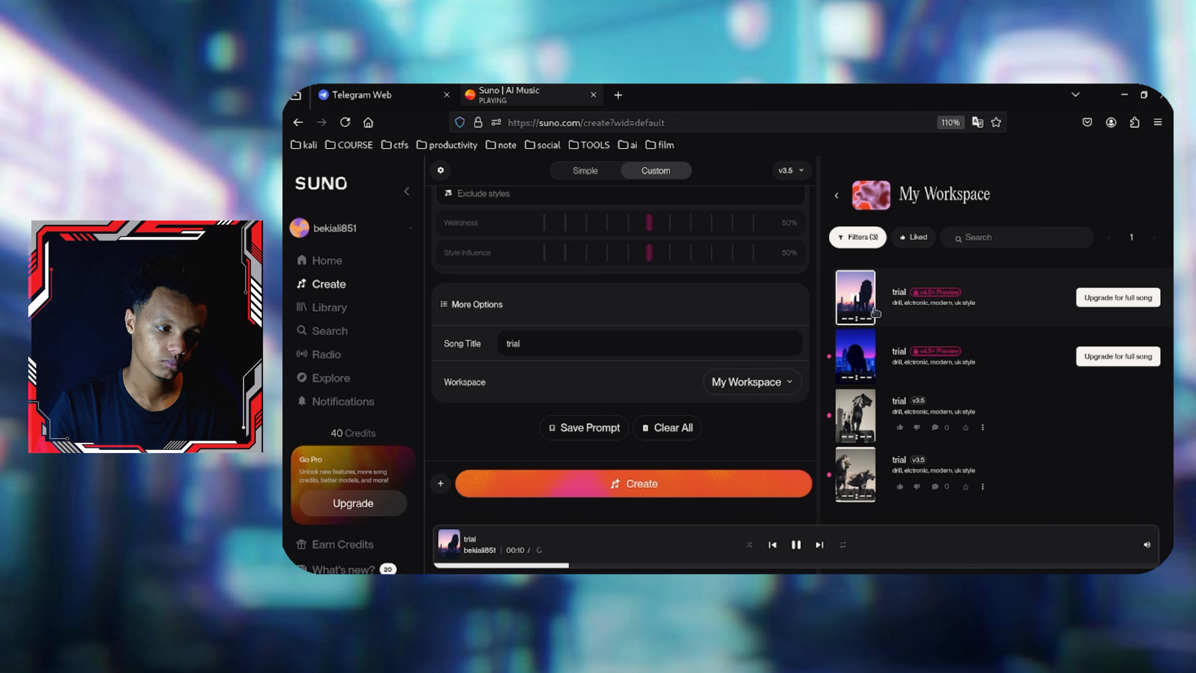
{"action": "left_click", "coordinate": [851, 301]}
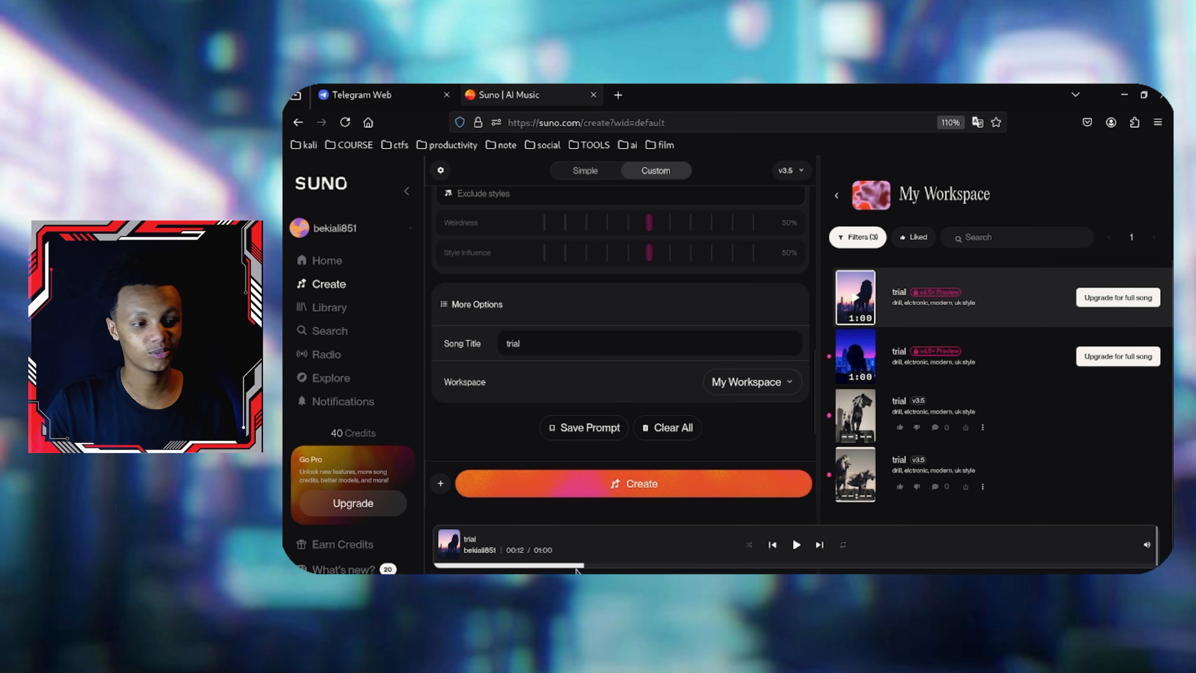
{"action": "left_click_drag", "start_coordinate": [585, 569], "coordinate": [547, 569]}
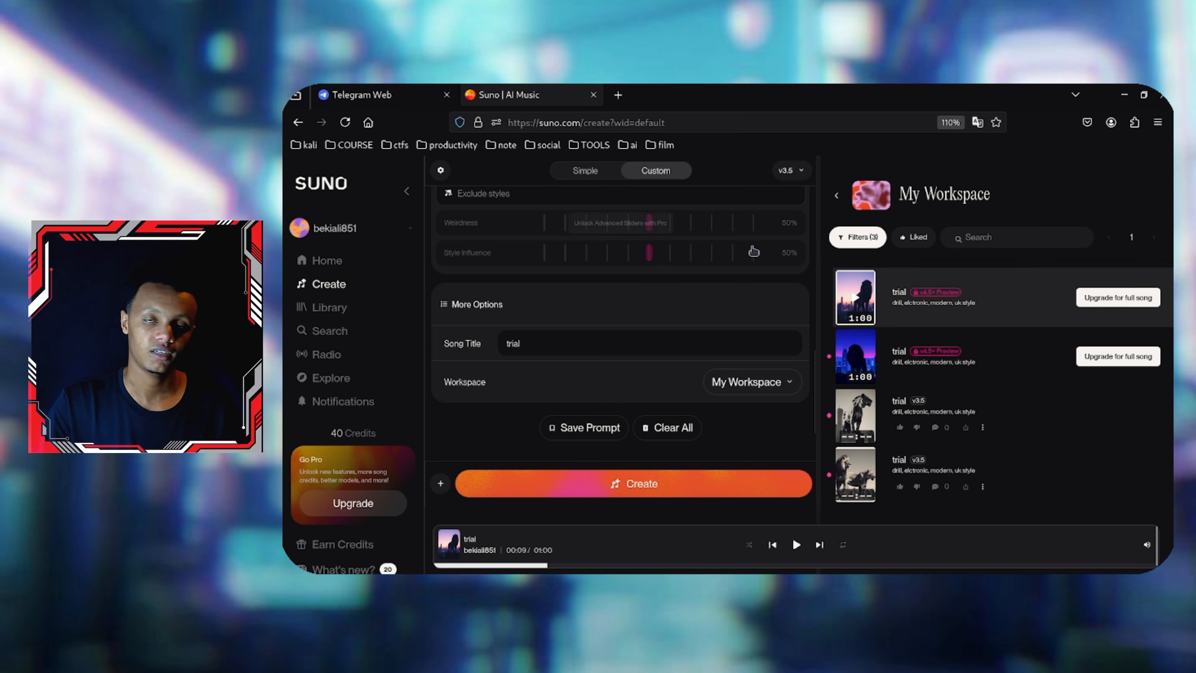
{"action": "left_click", "coordinate": [853, 301]}
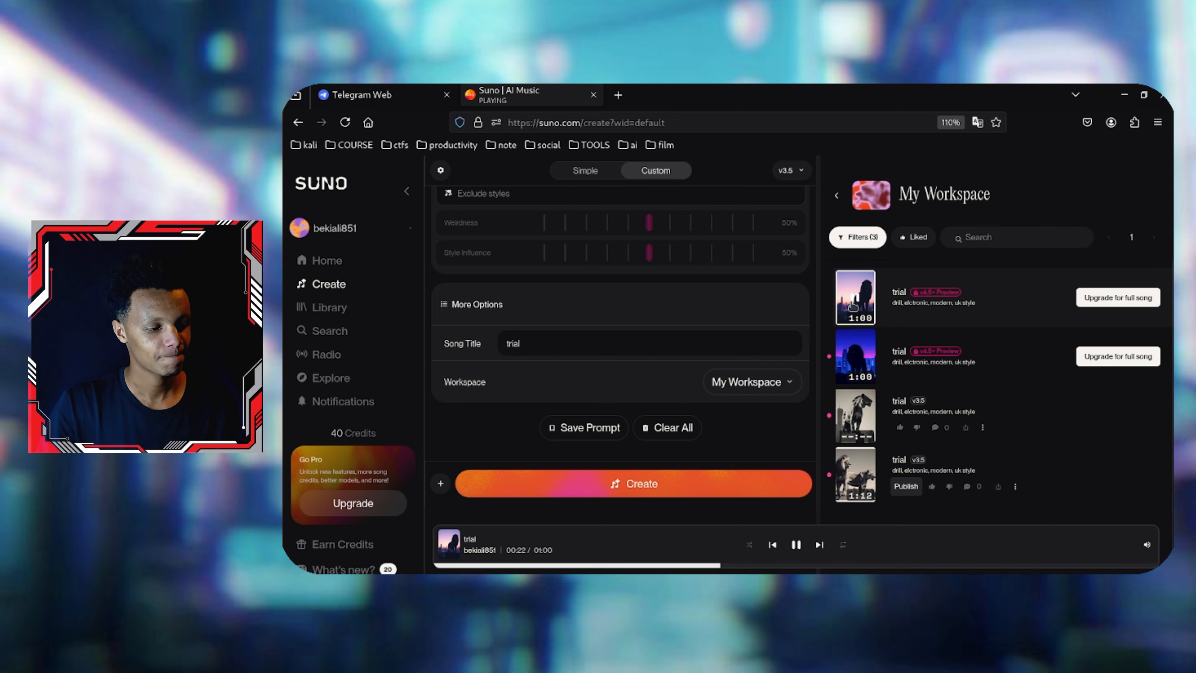
{"action": "left_click", "coordinate": [854, 301]}
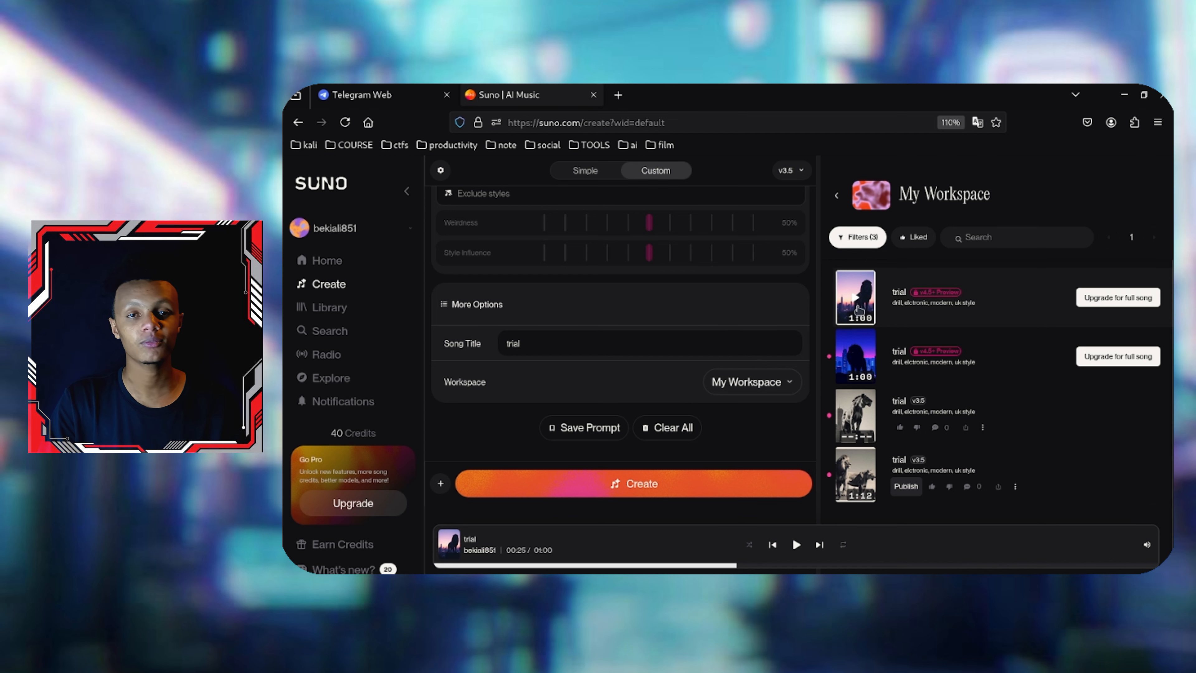
Listen to the second "trial" v4.5+ preview and the 2:08 v3.5 version, pausing each after a short while.
{"action": "left_click", "coordinate": [855, 359]}
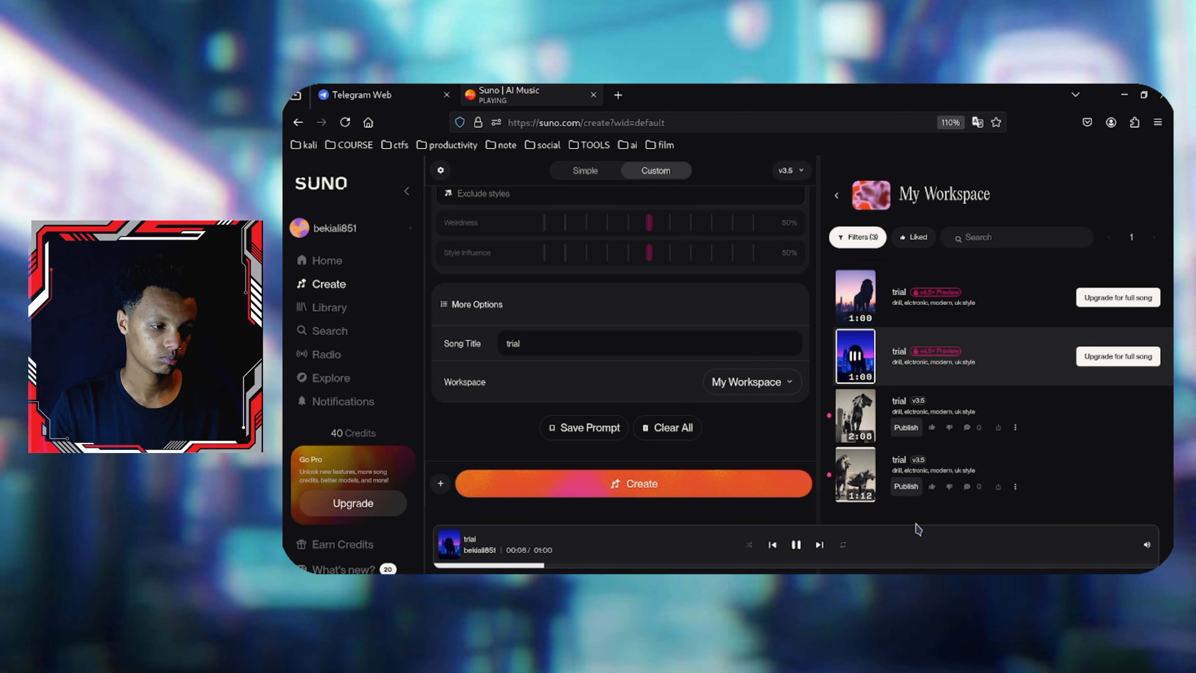
{"action": "left_click", "coordinate": [851, 359]}
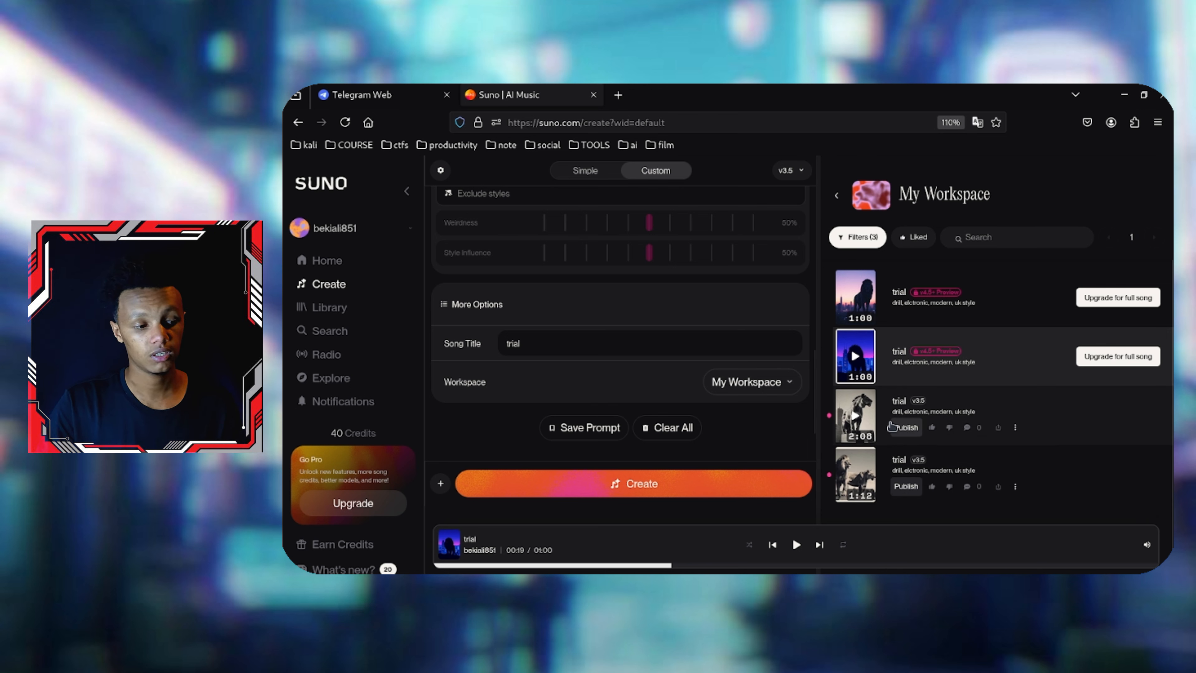
{"action": "left_click", "coordinate": [855, 420]}
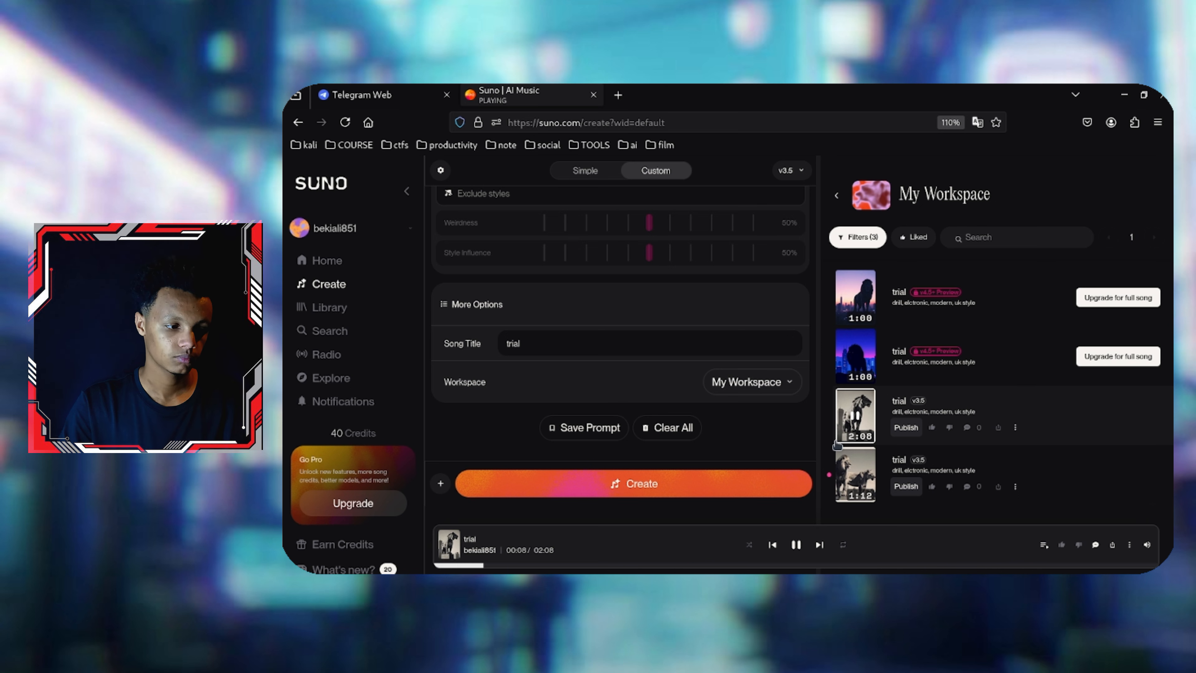
{"action": "left_click", "coordinate": [795, 546]}
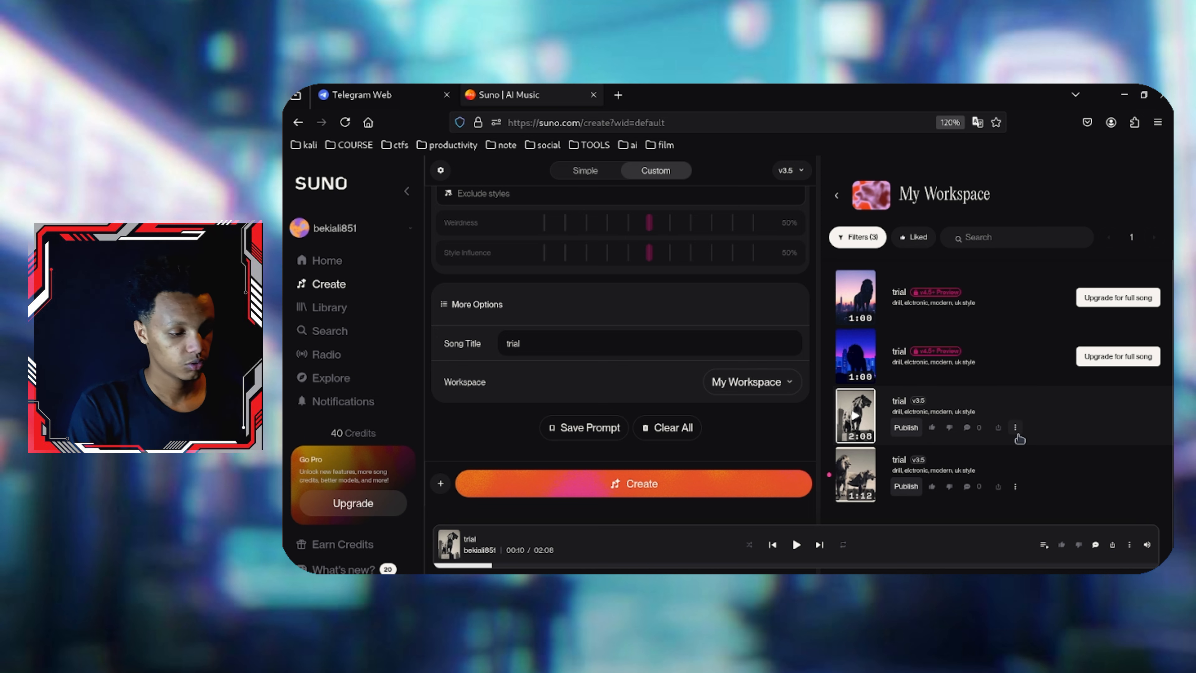
{"action": "key", "text": "ctrl+plus"}
{"action": "key", "text": "ctrl+plus"}
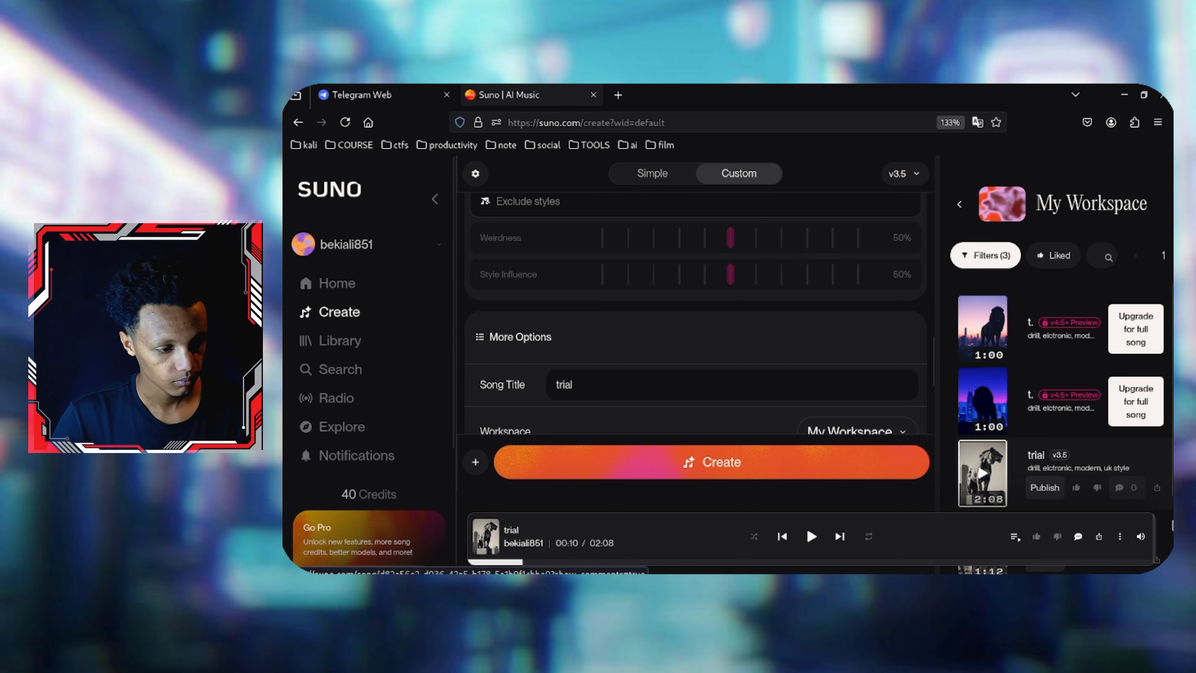
{"action": "key", "text": "ctrl+minus"}
{"action": "key", "text": "ctrl+minus"}
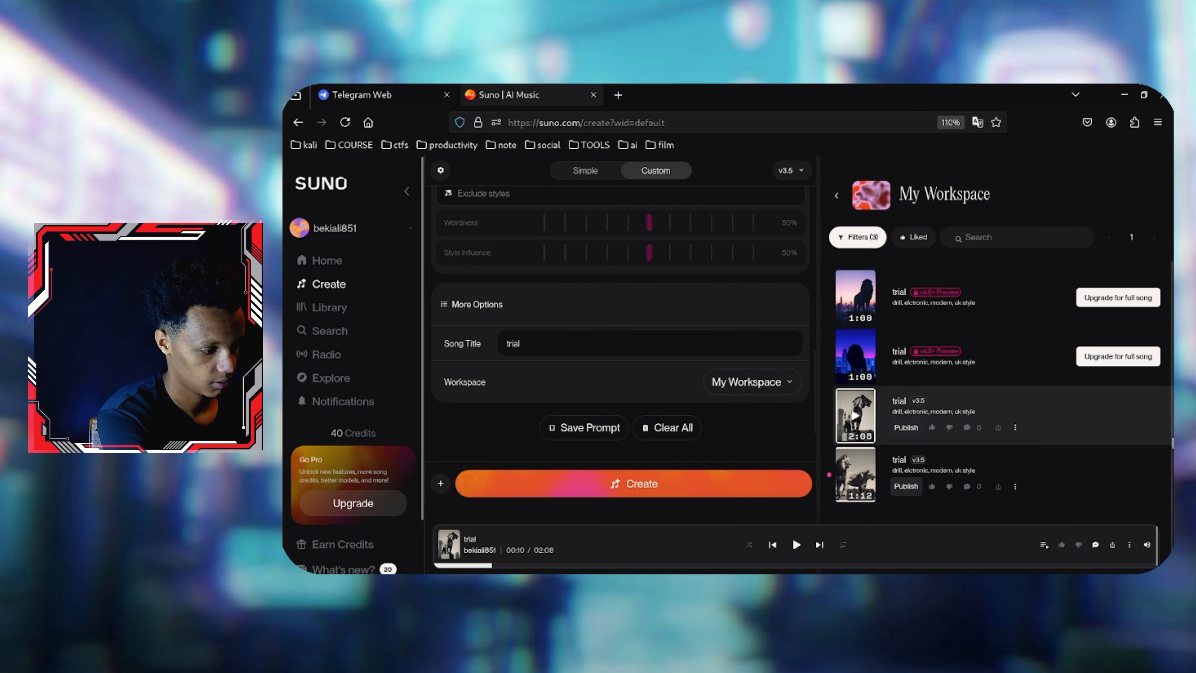
Download the 2:08 v3.5 version of "trial" as MP3 audio, choosing to download anyway without upgrading for commercial rights.
{"action": "left_click", "coordinate": [1015, 427]}
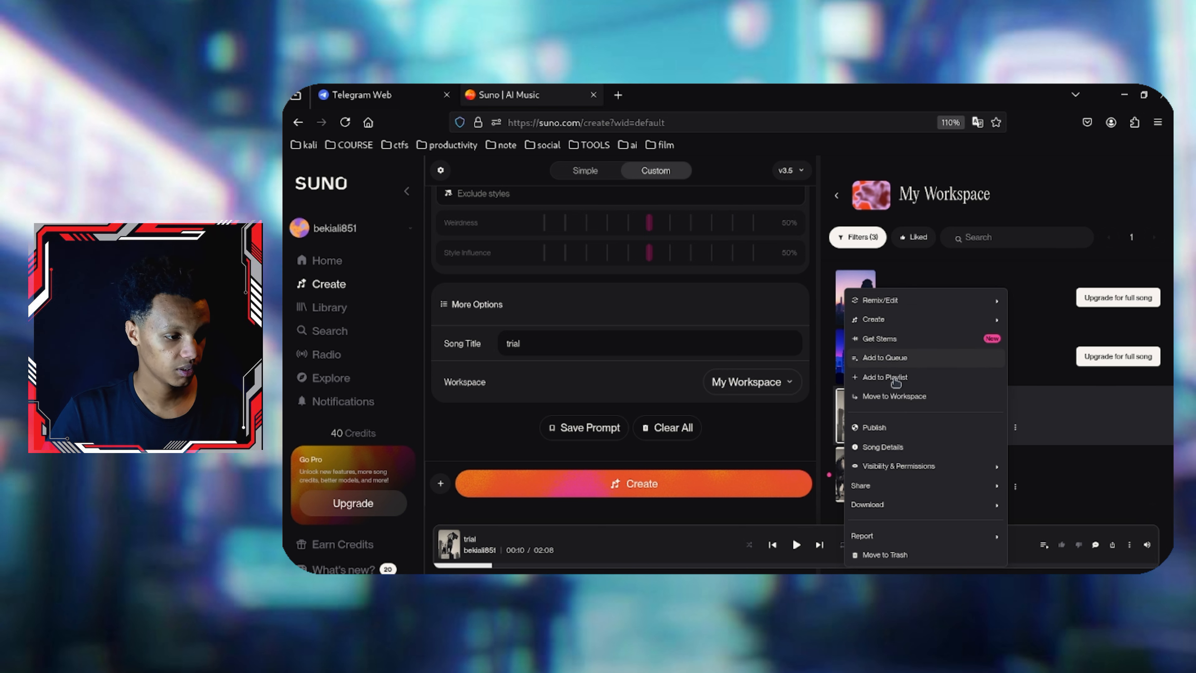
{"action": "mouse_move", "coordinate": [998, 511]}
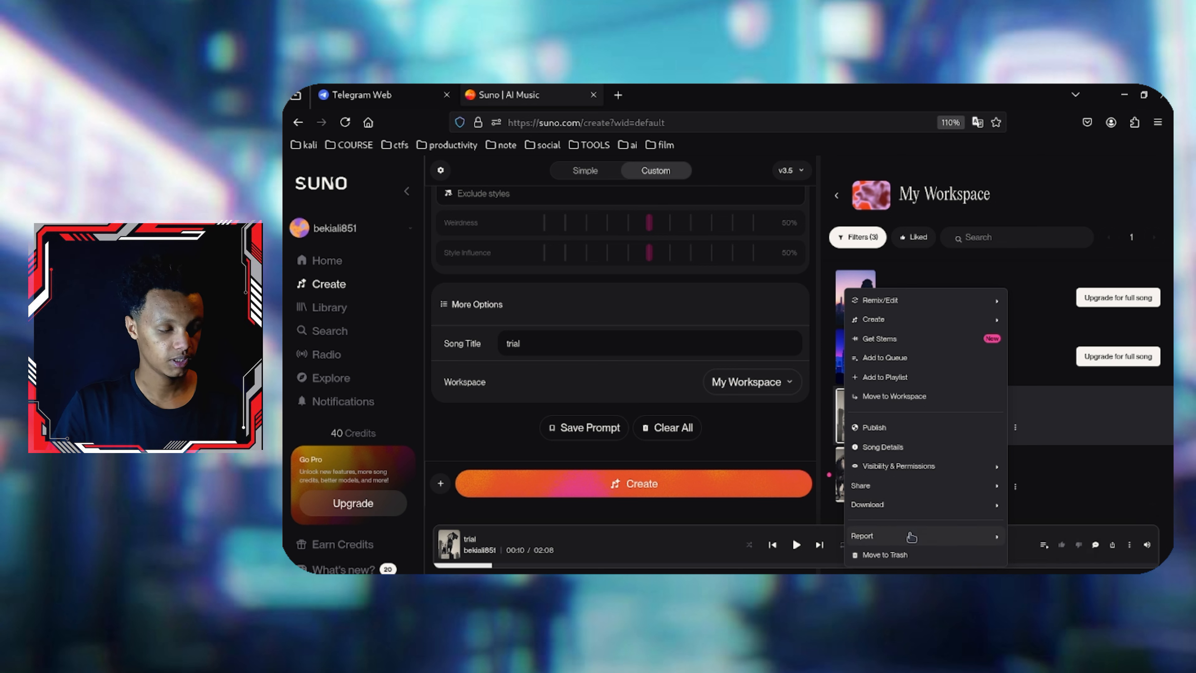
{"action": "mouse_move", "coordinate": [947, 530]}
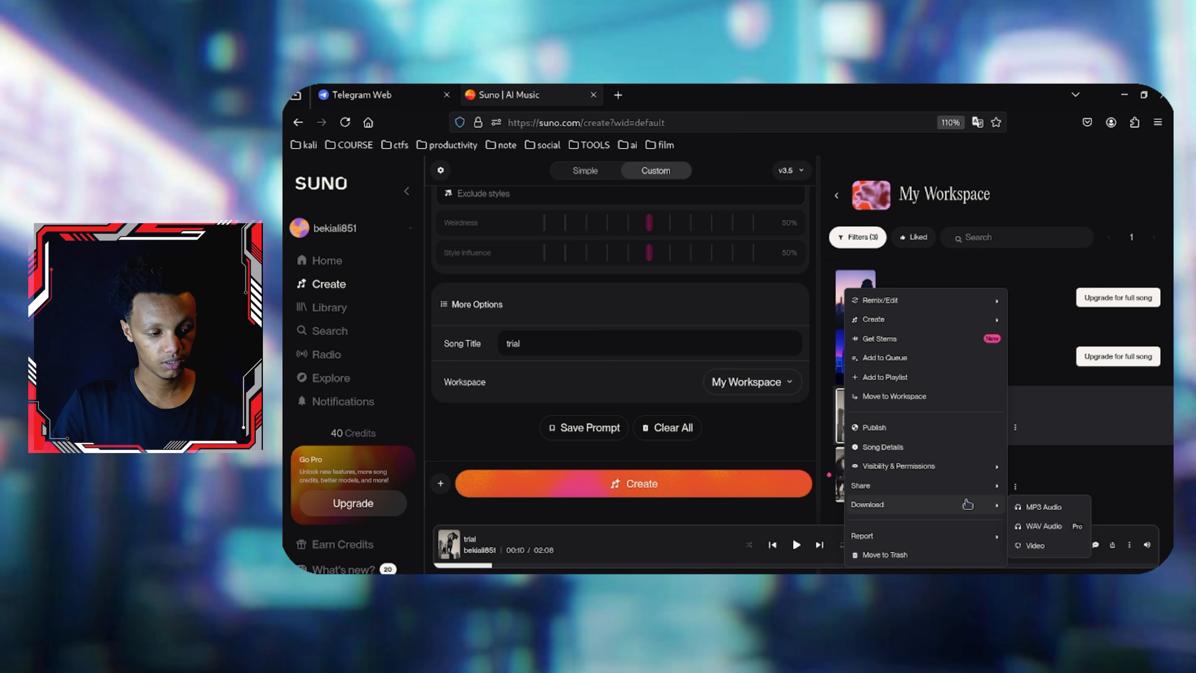
{"action": "left_click", "coordinate": [1038, 507]}
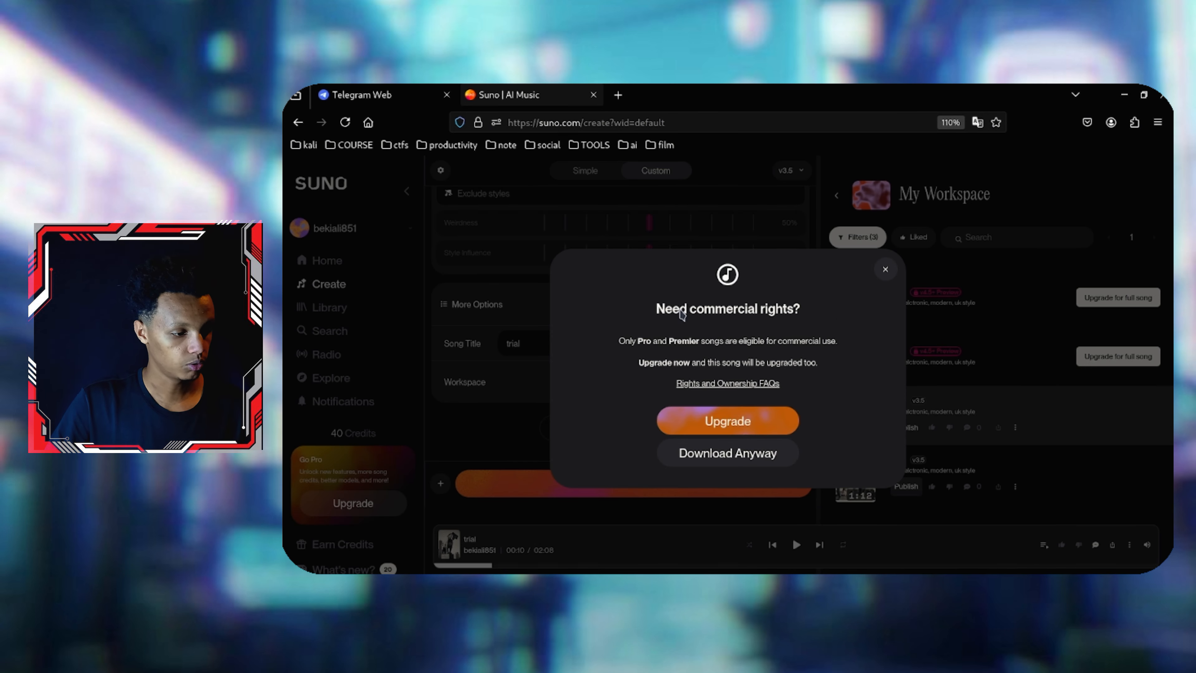
{"action": "triple_click", "coordinate": [786, 304]}
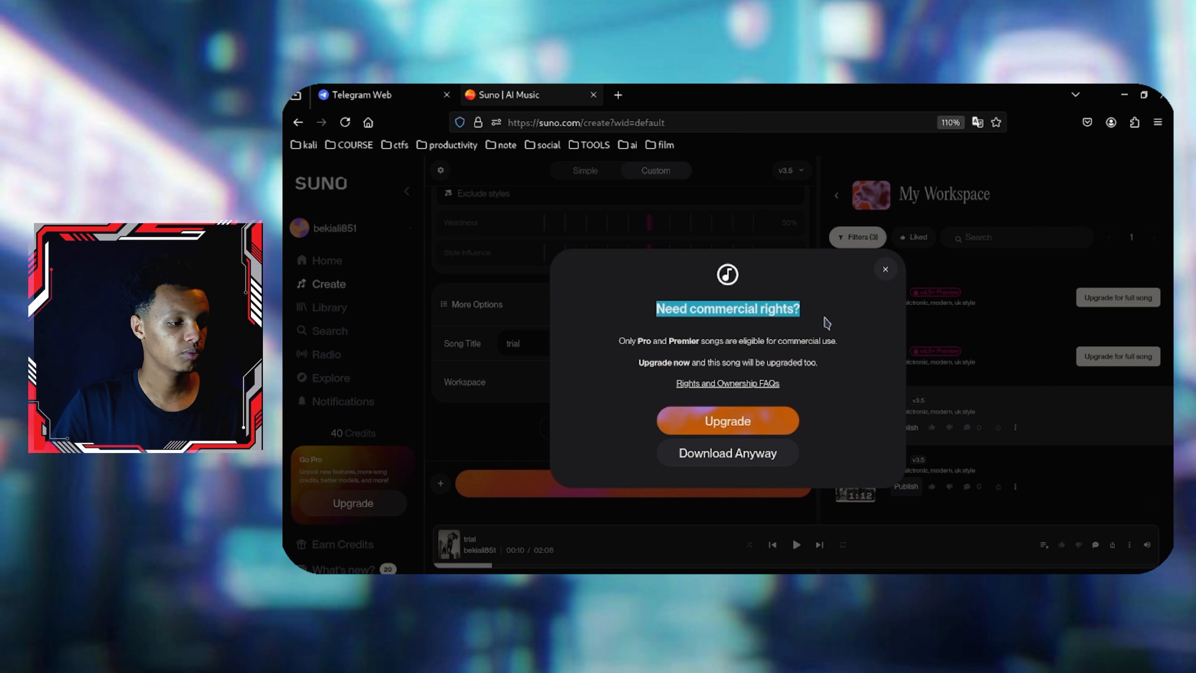
{"action": "left_click_drag", "start_coordinate": [825, 317], "coordinate": [827, 340]}
{"action": "left_click", "coordinate": [832, 358]}
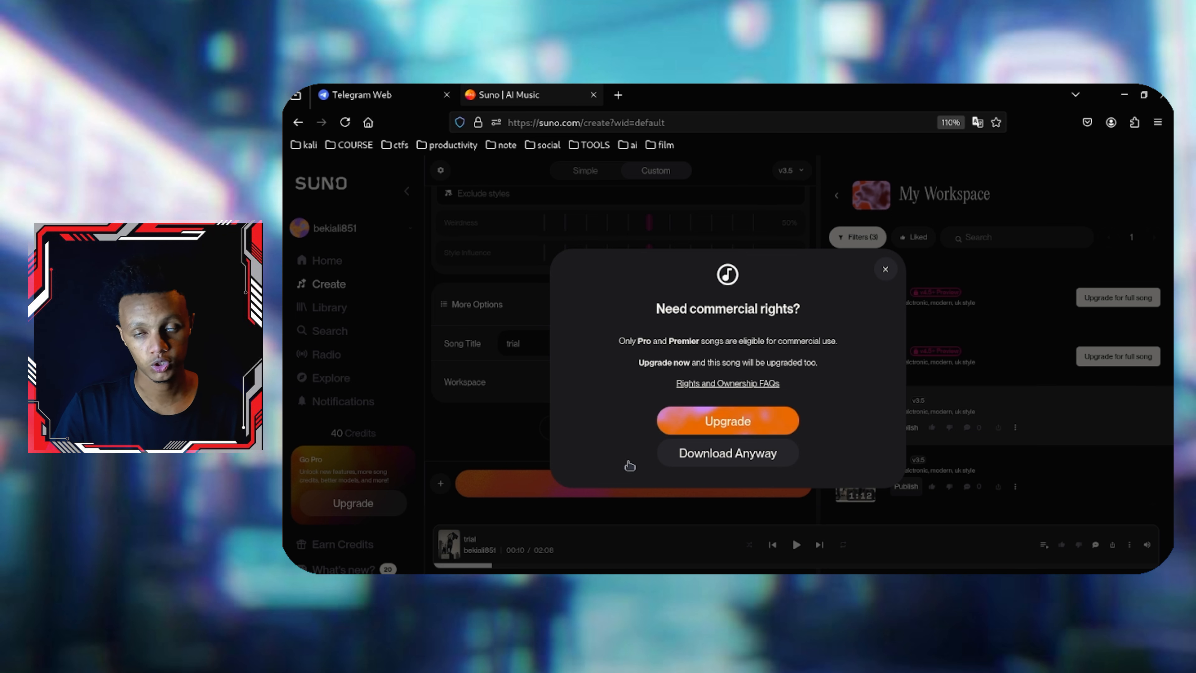
{"action": "left_click_drag", "start_coordinate": [649, 308], "coordinate": [802, 312]}
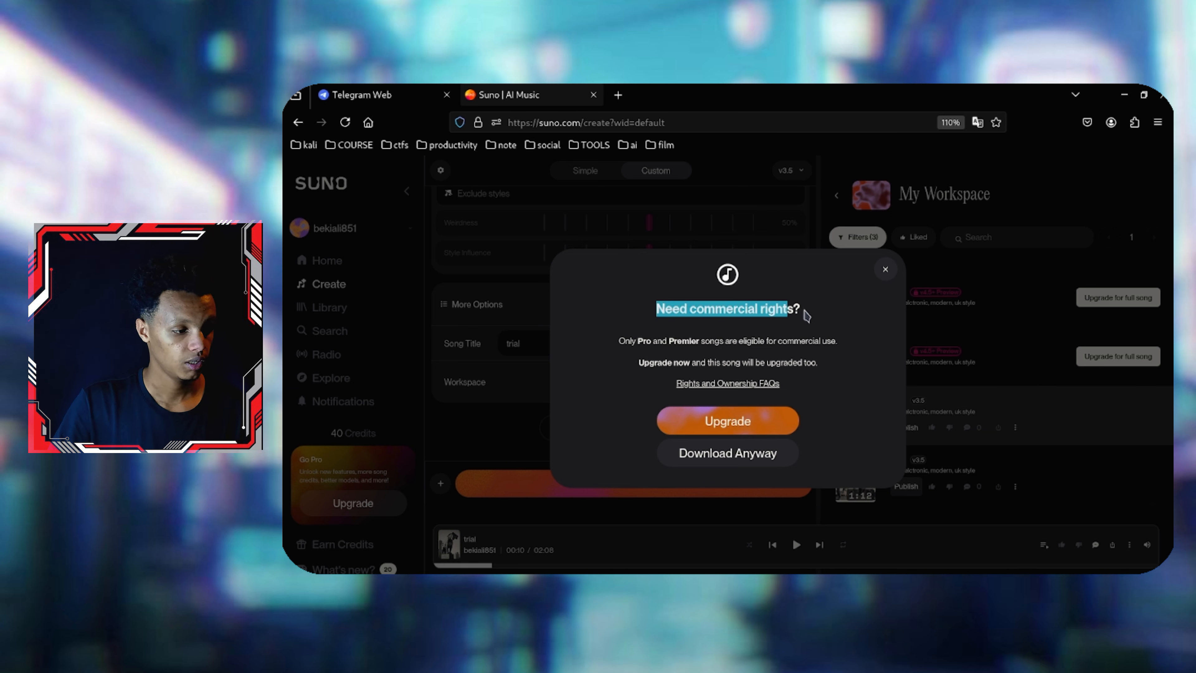
{"action": "left_click", "coordinate": [699, 450]}
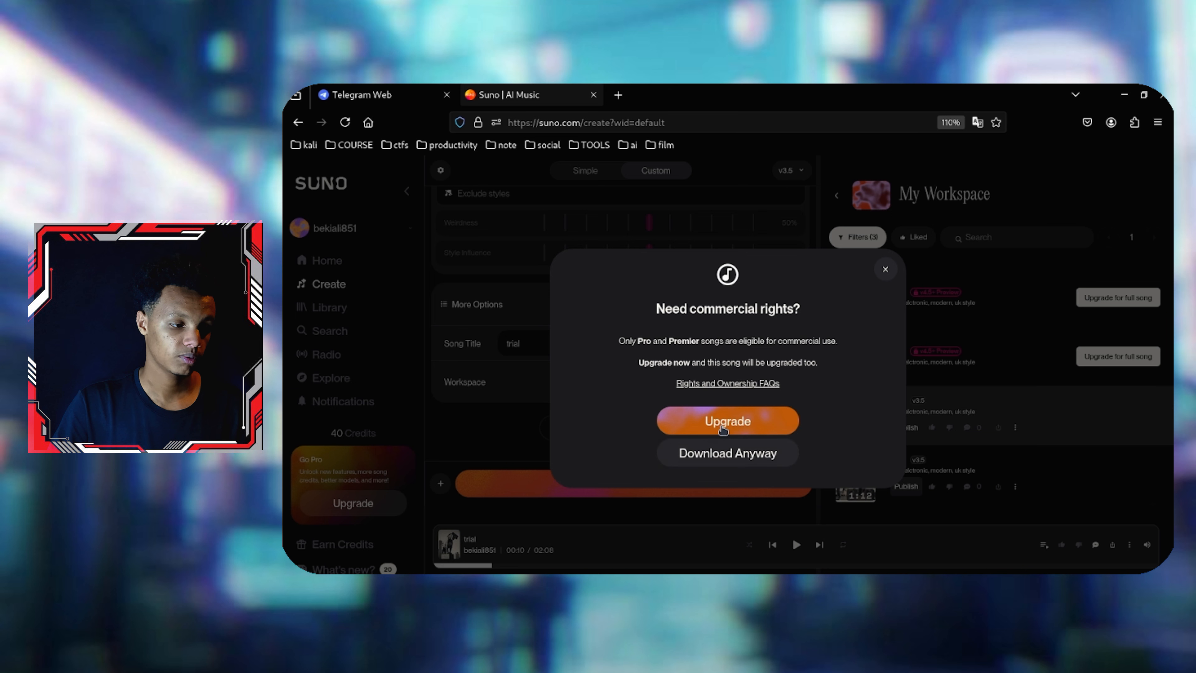
{"action": "left_click", "coordinate": [738, 464]}
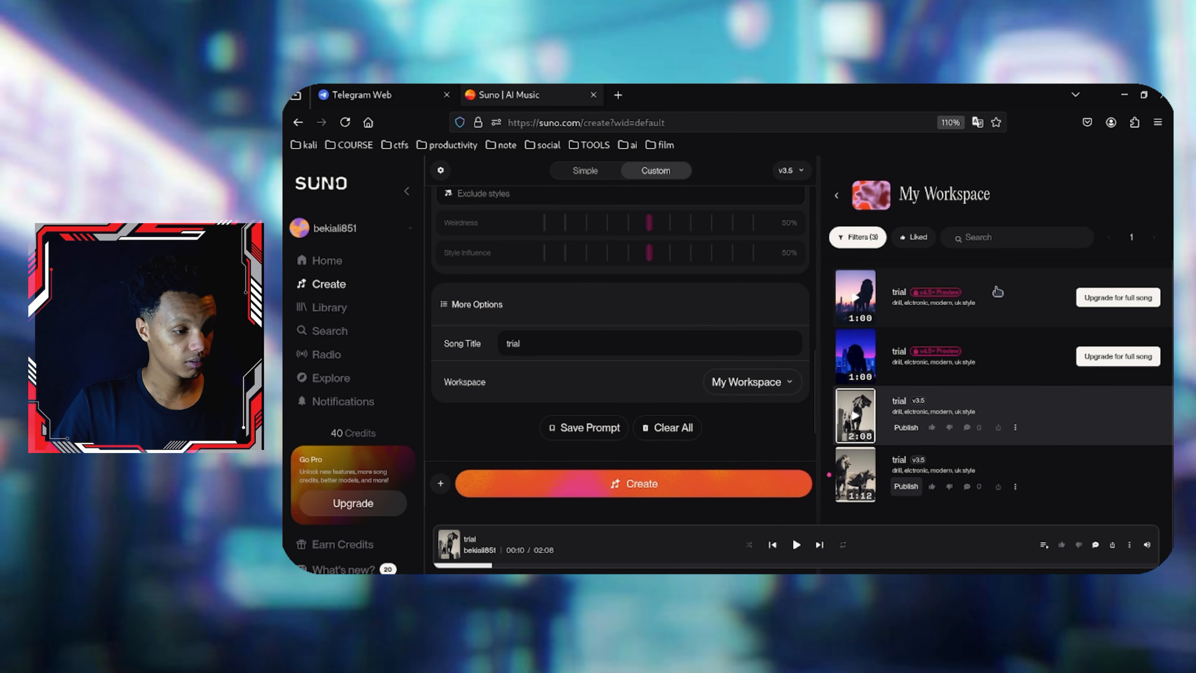